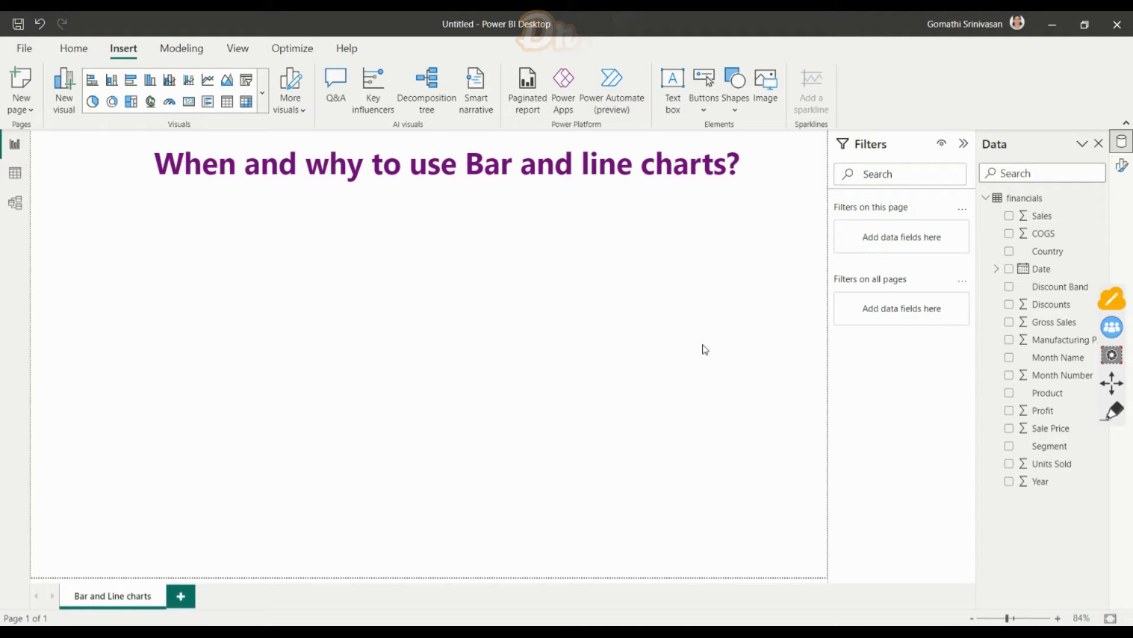
# Draw freehand horizontal and vertical axes in black over the report page and label them x and y.
pyautogui.click(1114, 411)
pyautogui.moveTo(23, 400); pyautogui.dragTo(734, 399)
pyautogui.moveTo(224, 199); pyautogui.dragTo(225, 624)
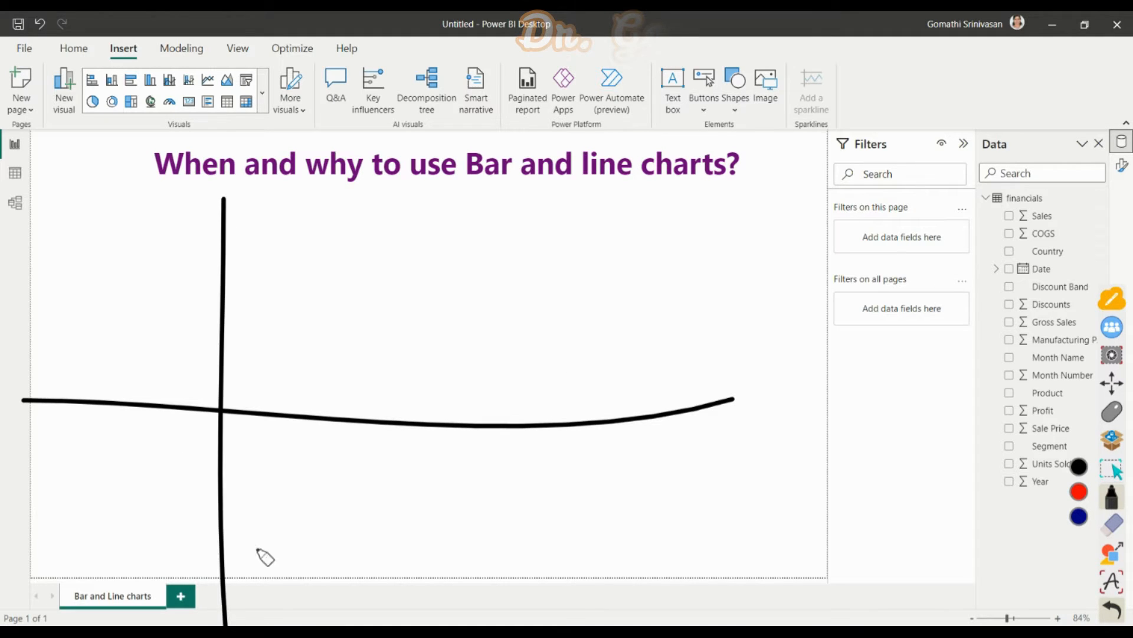
pyautogui.moveTo(754, 413)
pyautogui.mouseDown()
pyautogui.moveTo(758, 437)
pyautogui.moveTo(801, 434)
pyautogui.mouseUp()
pyautogui.moveTo(113, 169); pyautogui.dragTo(151, 219)
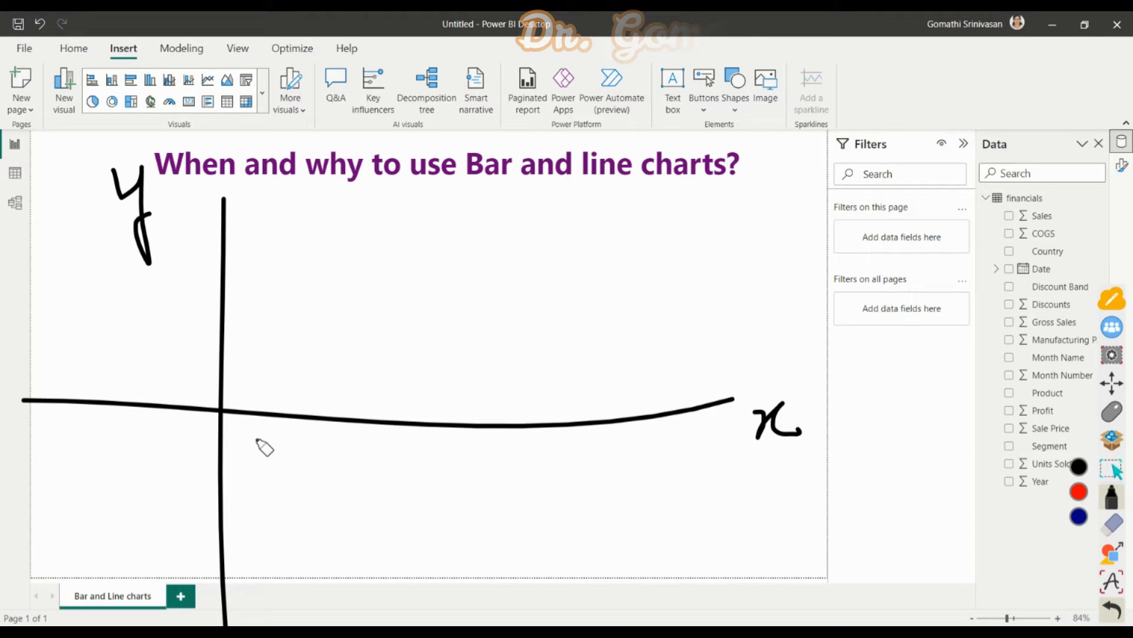
# Handwrite the category letters A, B, C, D and E below the horizontal axis.
pyautogui.moveTo(257, 444); pyautogui.dragTo(310, 449)
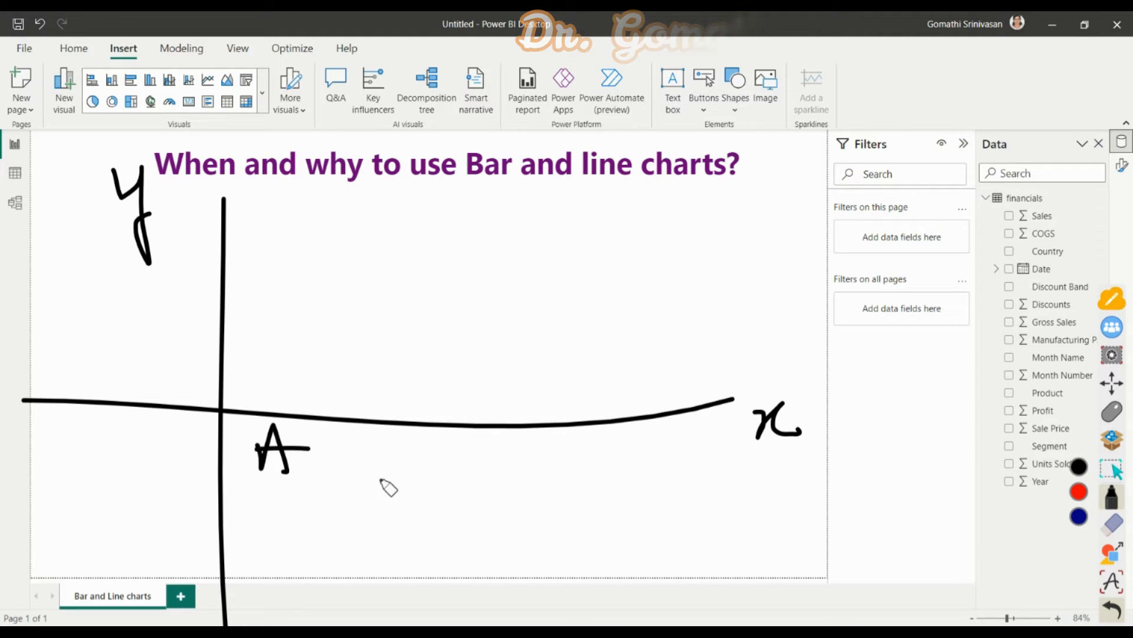
pyautogui.moveTo(372, 430)
pyautogui.mouseDown()
pyautogui.moveTo(397, 488)
pyautogui.moveTo(373, 481)
pyautogui.mouseUp()
pyautogui.moveTo(533, 448); pyautogui.dragTo(546, 468)
pyautogui.moveTo(614, 445)
pyautogui.mouseDown()
pyautogui.moveTo(618, 479)
pyautogui.moveTo(605, 484)
pyautogui.mouseUp()
pyautogui.moveTo(673, 442)
pyautogui.mouseDown()
pyautogui.moveTo(703, 437)
pyautogui.moveTo(725, 472)
pyautogui.mouseUp()
pyautogui.moveTo(678, 464); pyautogui.dragTo(702, 467)
# Sketch a bar above each letter plus a tall one beyond E, and circle the word Bar in the page heading.
pyautogui.moveTo(247, 409)
pyautogui.mouseDown()
pyautogui.moveTo(266, 278)
pyautogui.moveTo(317, 416)
pyautogui.moveTo(368, 183)
pyautogui.moveTo(389, 419)
pyautogui.mouseUp()
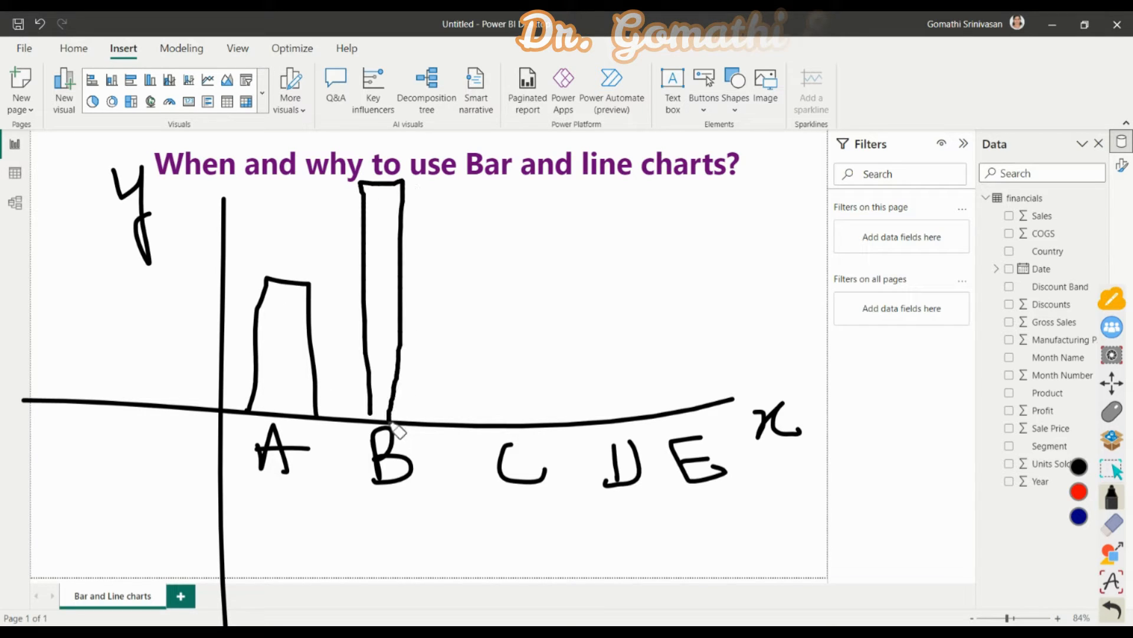
pyautogui.moveTo(490, 420); pyautogui.dragTo(537, 440)
pyautogui.moveTo(600, 400)
pyautogui.mouseDown()
pyautogui.moveTo(601, 378)
pyautogui.moveTo(633, 430)
pyautogui.moveTo(672, 371)
pyautogui.moveTo(705, 410)
pyautogui.moveTo(755, 72)
pyautogui.moveTo(824, 387)
pyautogui.moveTo(762, 389)
pyautogui.mouseUp()
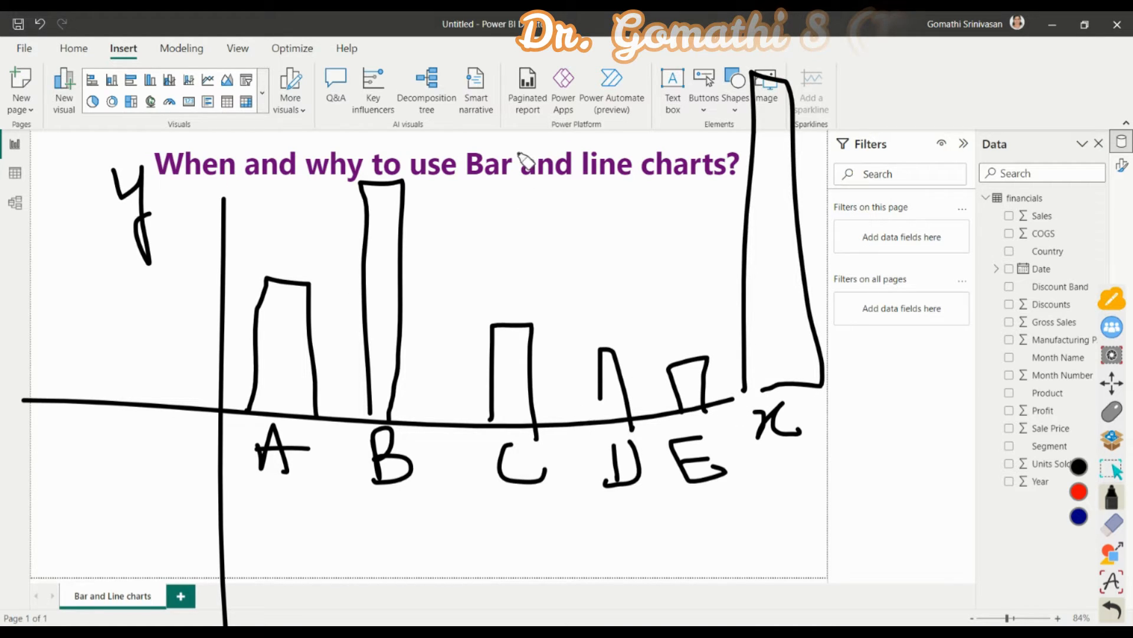
pyautogui.moveTo(518, 152)
pyautogui.mouseDown()
pyautogui.moveTo(549, 223)
pyautogui.moveTo(285, 88)
pyautogui.mouseUp()
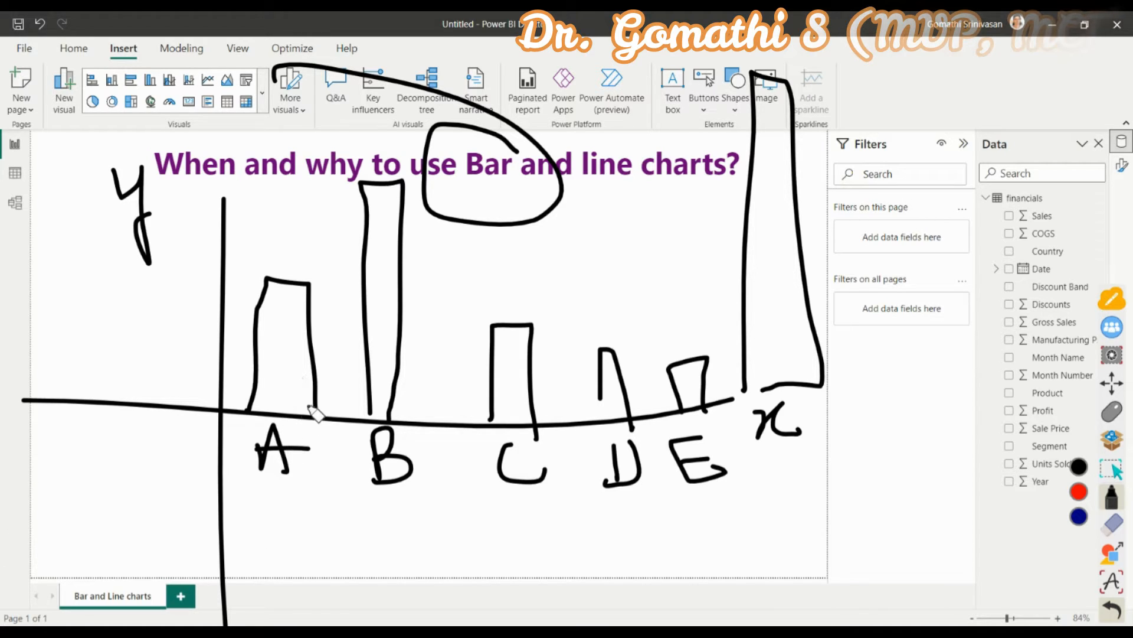
# Sketch a second, smaller bar beside each bar from A to E.
pyautogui.moveTo(310, 409)
pyautogui.mouseDown()
pyautogui.moveTo(313, 352)
pyautogui.moveTo(343, 318)
pyautogui.moveTo(337, 427)
pyautogui.mouseUp()
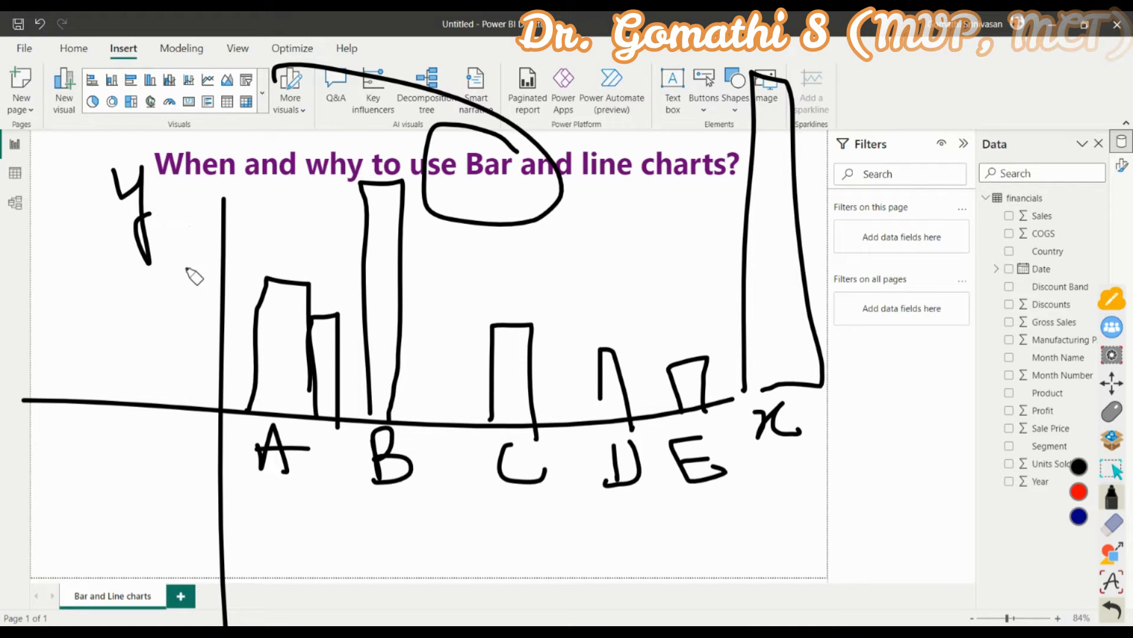
pyautogui.moveTo(390, 416)
pyautogui.mouseDown()
pyautogui.moveTo(403, 289)
pyautogui.moveTo(418, 393)
pyautogui.mouseUp()
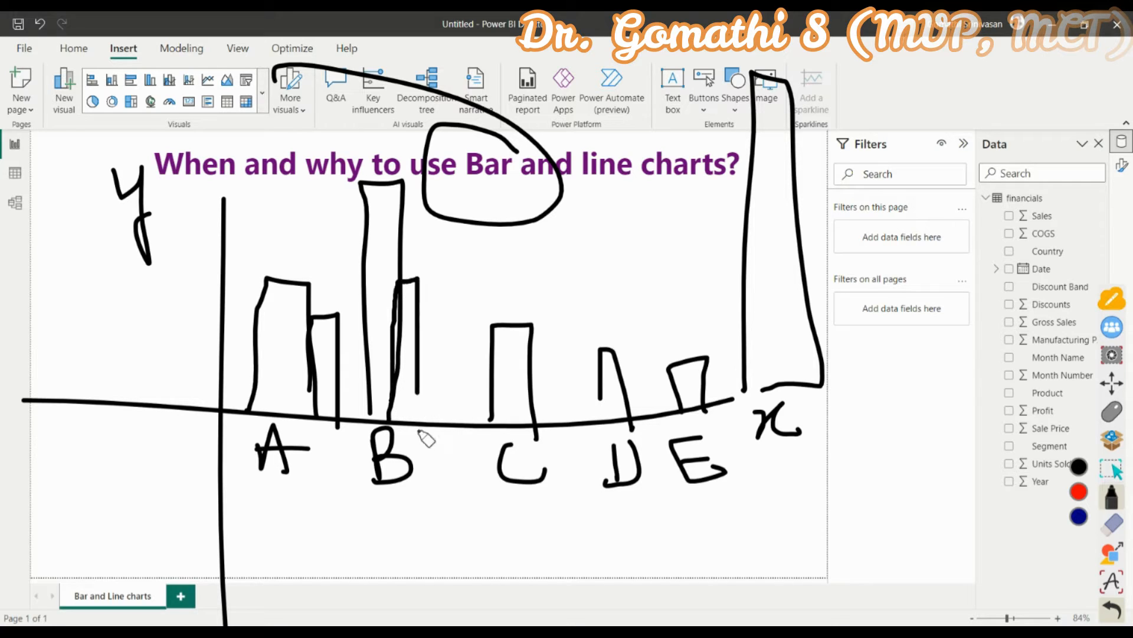
pyautogui.moveTo(420, 431); pyautogui.dragTo(418, 446)
pyautogui.moveTo(533, 361); pyautogui.dragTo(581, 410)
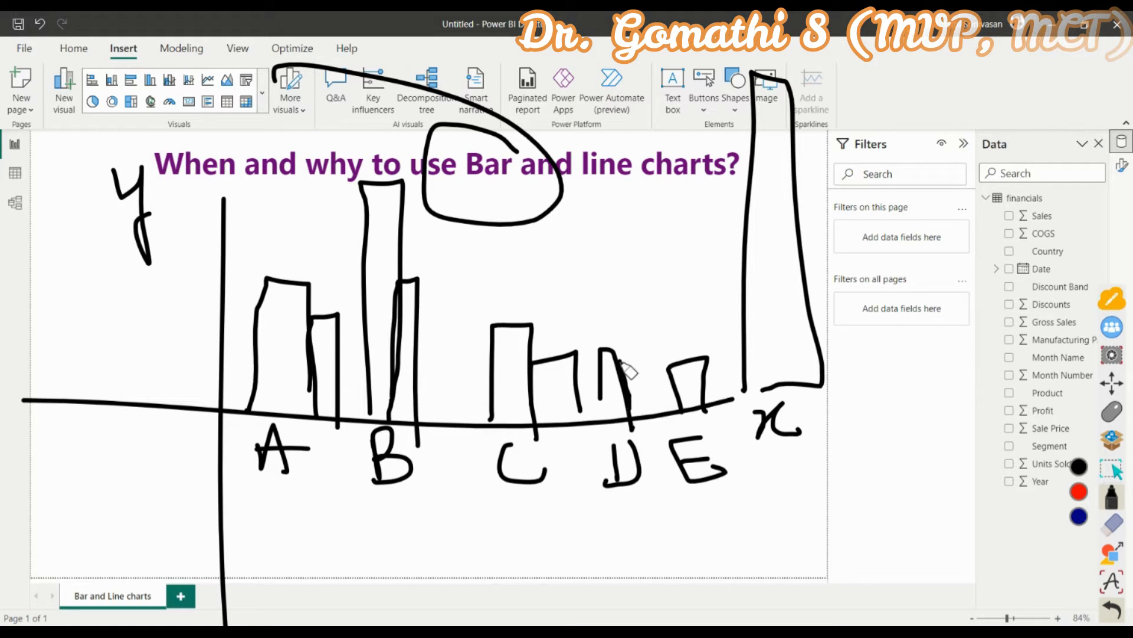
pyautogui.moveTo(620, 359); pyautogui.dragTo(633, 431)
pyautogui.moveTo(701, 414)
pyautogui.mouseDown()
pyautogui.moveTo(716, 365)
pyautogui.moveTo(726, 401)
pyautogui.mouseUp()
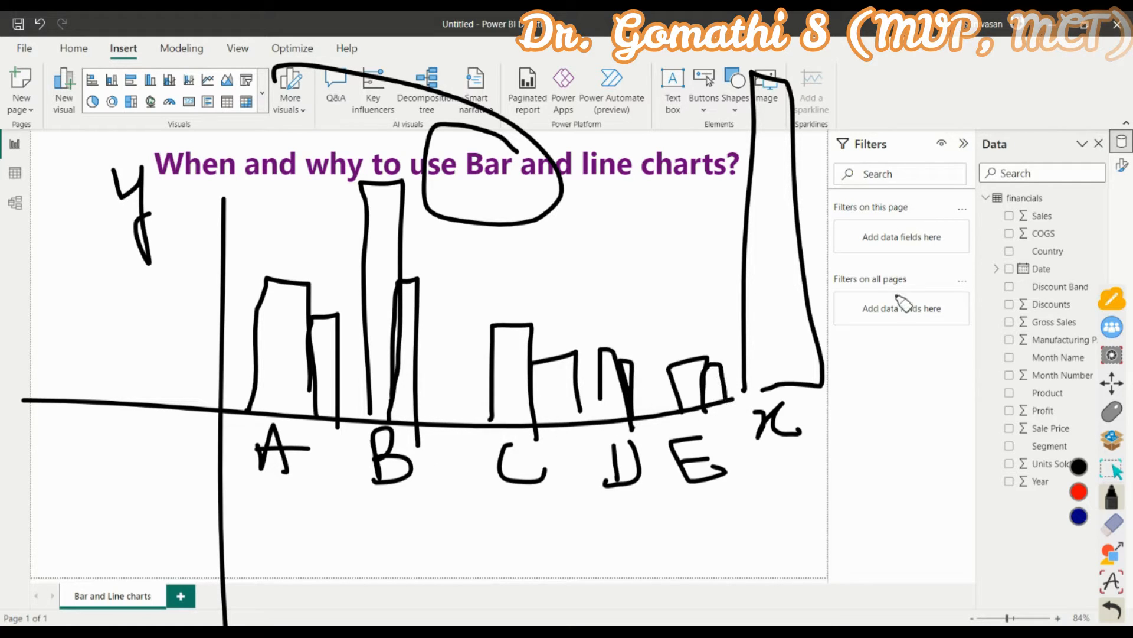
# Clear the bar sketch and draw new axes with 2016, 2017 and 2018 written along the horizontal one.
pyautogui.click(1114, 527)
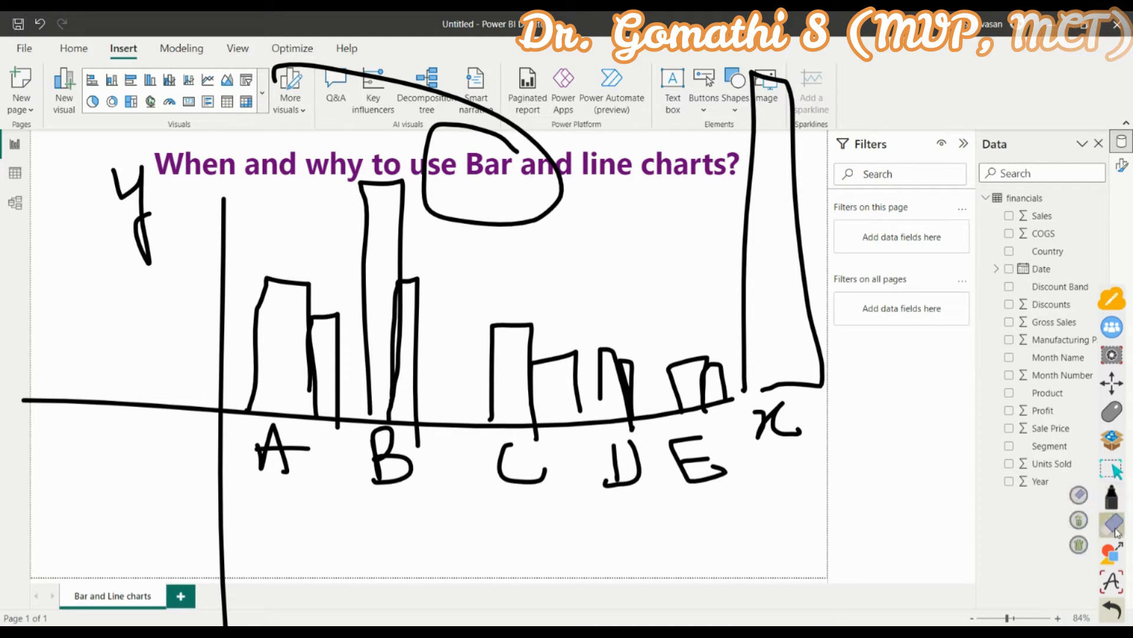
pyautogui.click(1080, 544)
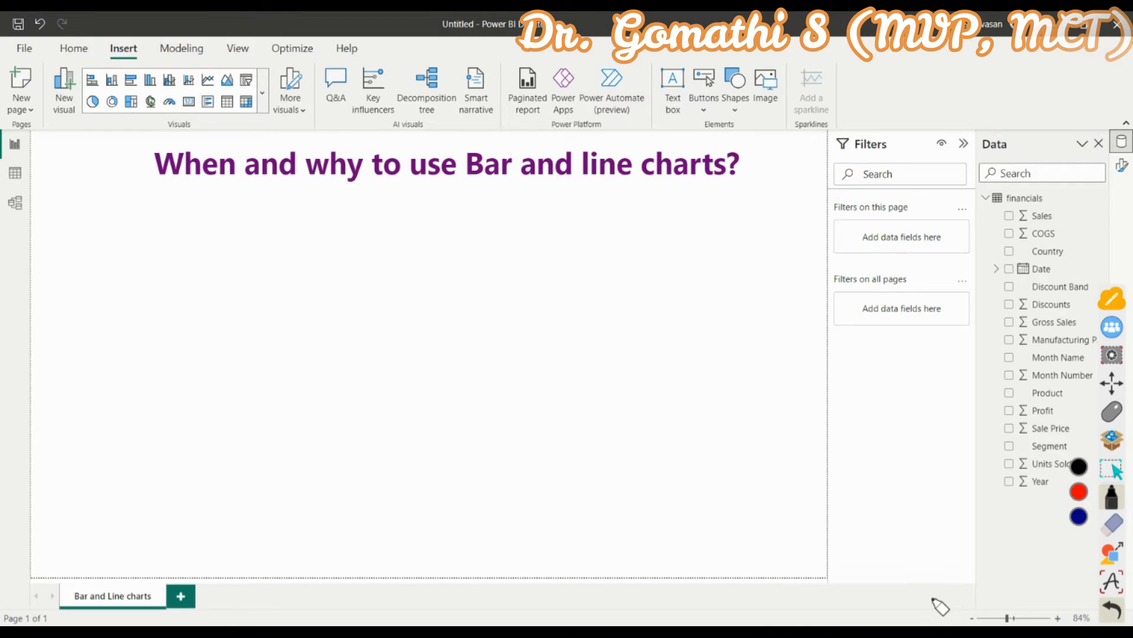
pyautogui.moveTo(311, 205); pyautogui.dragTo(317, 617)
pyautogui.moveTo(97, 447)
pyautogui.mouseDown()
pyautogui.moveTo(476, 470)
pyautogui.moveTo(945, 465)
pyautogui.mouseUp()
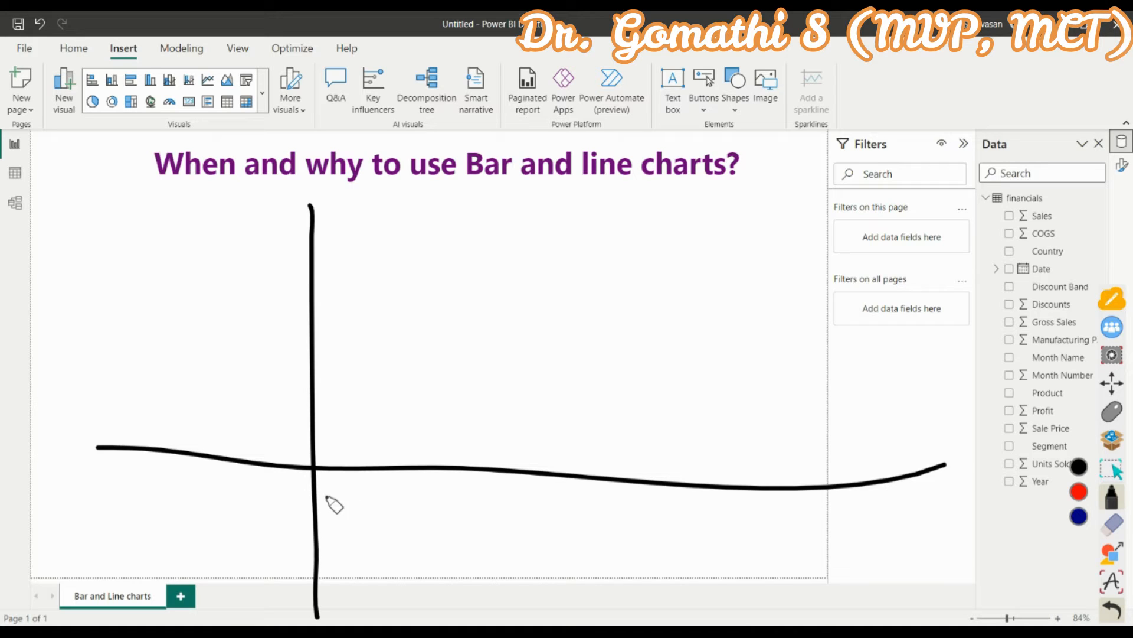
pyautogui.moveTo(337, 491)
pyautogui.mouseDown()
pyautogui.moveTo(340, 506)
pyautogui.moveTo(438, 502)
pyautogui.mouseUp()
pyautogui.moveTo(564, 489)
pyautogui.mouseDown()
pyautogui.moveTo(644, 529)
pyautogui.moveTo(667, 524)
pyautogui.mouseUp()
pyautogui.moveTo(806, 499)
pyautogui.mouseDown()
pyautogui.moveTo(827, 495)
pyautogui.moveTo(861, 527)
pyautogui.moveTo(886, 519)
pyautogui.moveTo(890, 485)
pyautogui.mouseUp()
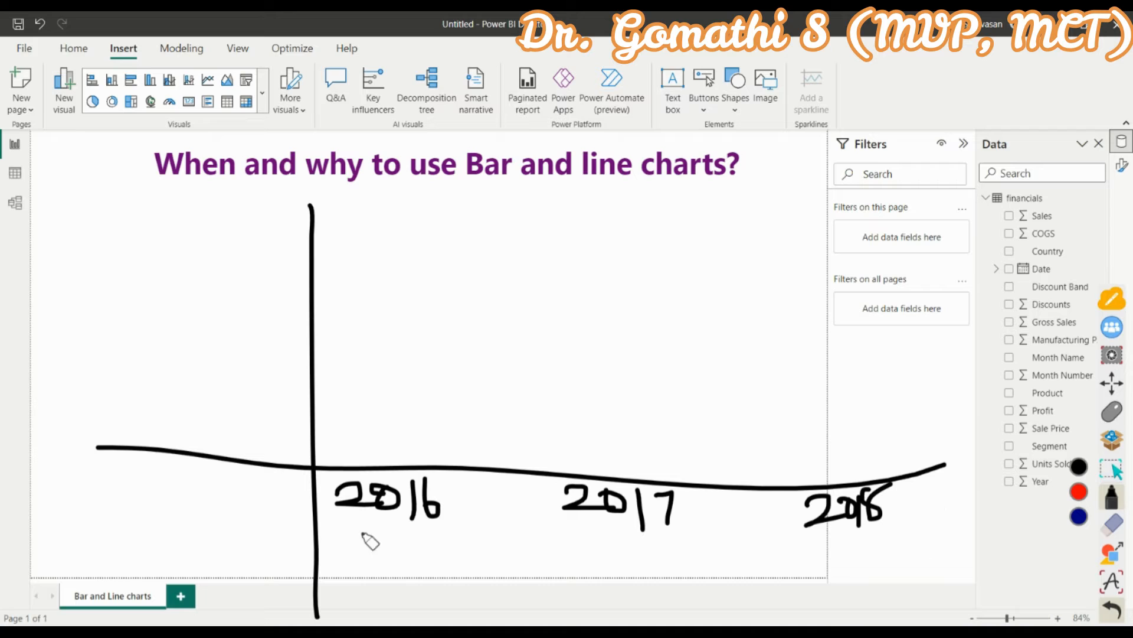
# Sketch a rising line across the years with "Sales trend" handwritten above it, and label the axes x and y.
pyautogui.moveTo(332, 449)
pyautogui.mouseDown()
pyautogui.moveTo(449, 385)
pyautogui.moveTo(633, 351)
pyautogui.moveTo(809, 271)
pyautogui.moveTo(890, 213)
pyautogui.mouseUp()
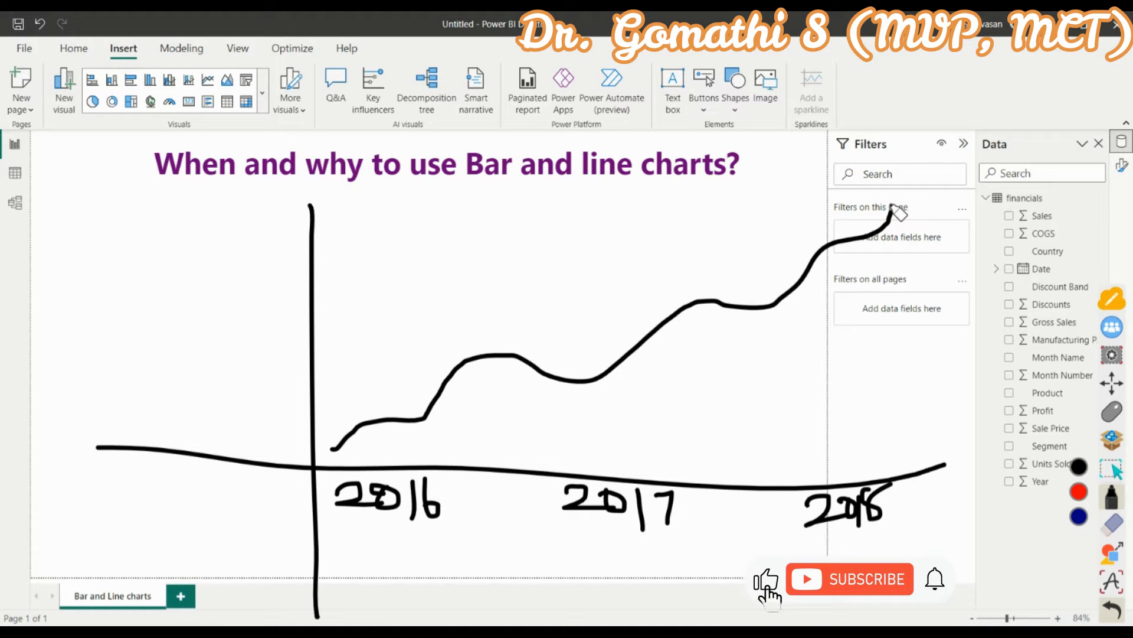
pyautogui.moveTo(416, 202)
pyautogui.mouseDown()
pyautogui.moveTo(445, 257)
pyautogui.moveTo(506, 192)
pyautogui.moveTo(519, 223)
pyautogui.moveTo(571, 230)
pyautogui.moveTo(688, 209)
pyautogui.moveTo(716, 222)
pyautogui.moveTo(815, 147)
pyautogui.moveTo(935, 203)
pyautogui.moveTo(944, 160)
pyautogui.mouseUp()
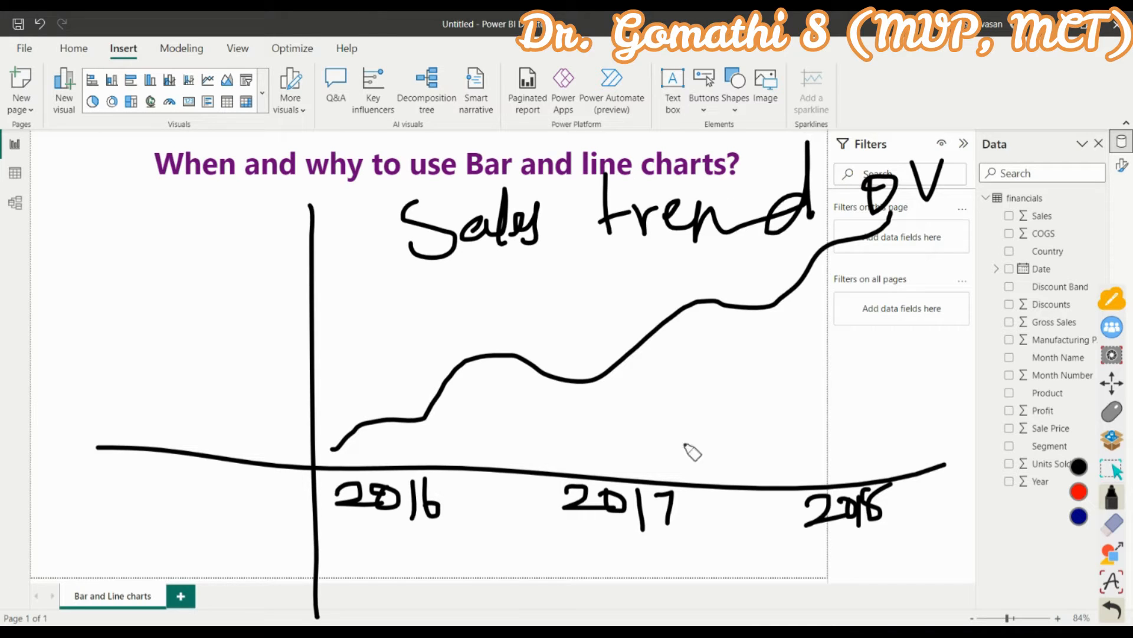
pyautogui.moveTo(903, 480)
pyautogui.mouseDown()
pyautogui.moveTo(963, 508)
pyautogui.moveTo(1005, 498)
pyautogui.mouseUp()
pyautogui.moveTo(224, 155); pyautogui.dragTo(260, 206)
pyautogui.moveTo(271, 148)
pyautogui.mouseDown()
pyautogui.moveTo(252, 240)
pyautogui.moveTo(288, 200)
pyautogui.mouseUp()
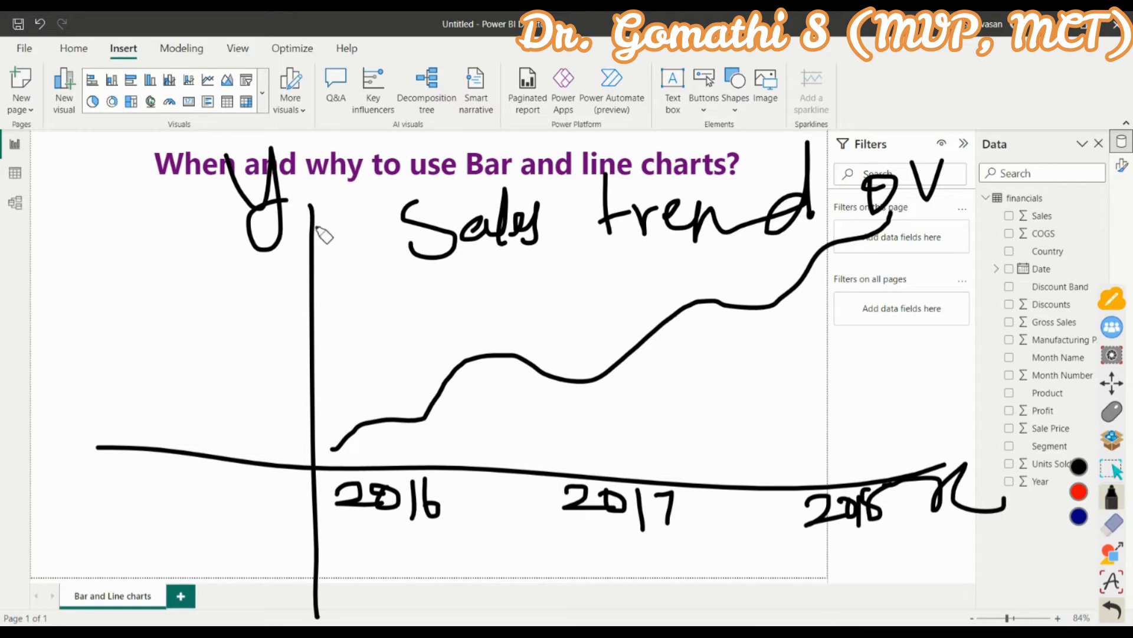
pyautogui.moveTo(117, 353)
pyautogui.mouseDown()
pyautogui.moveTo(94, 374)
pyautogui.moveTo(180, 374)
pyautogui.moveTo(245, 395)
pyautogui.moveTo(268, 373)
pyautogui.moveTo(321, 385)
pyautogui.moveTo(377, 348)
pyautogui.mouseUp()
# Clear the trend sketch from the screen and return to normal mouse mode.
pyautogui.click(1115, 524)
pyautogui.click(1079, 546)
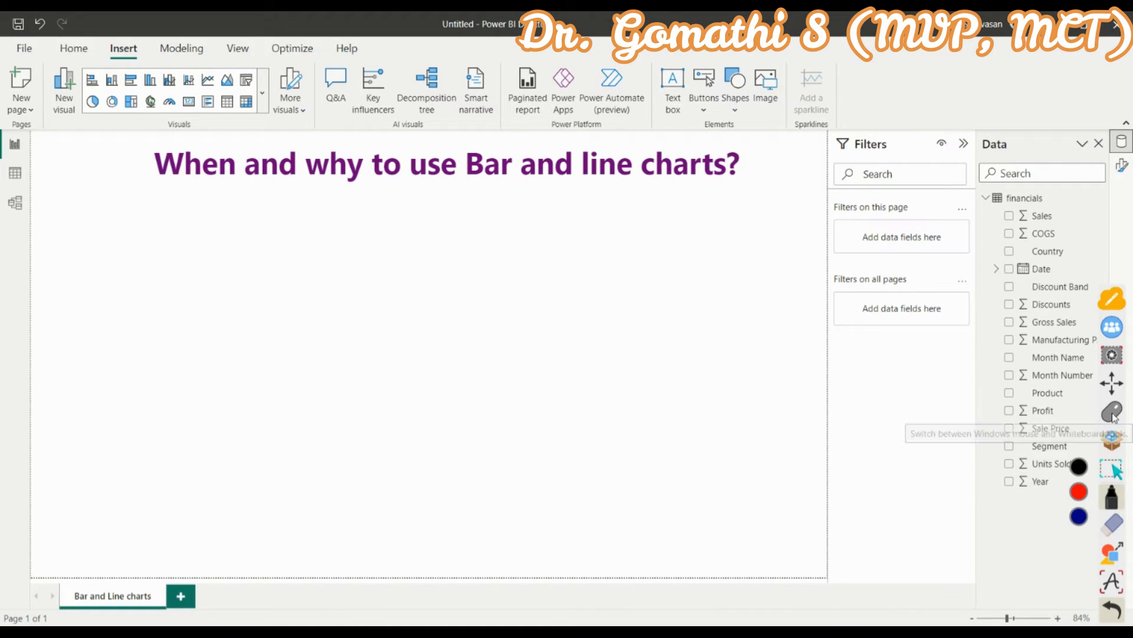
pyautogui.click(1111, 419)
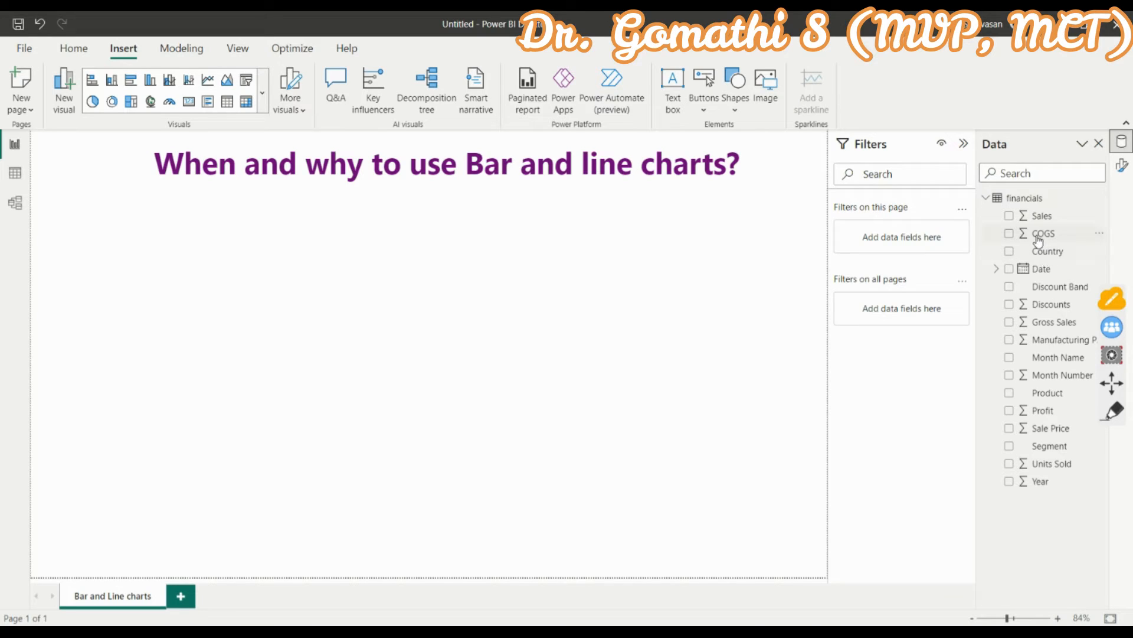
# Outline the financials field list with the pen, clear the outline and return to normal mouse mode.
pyautogui.click(1116, 411)
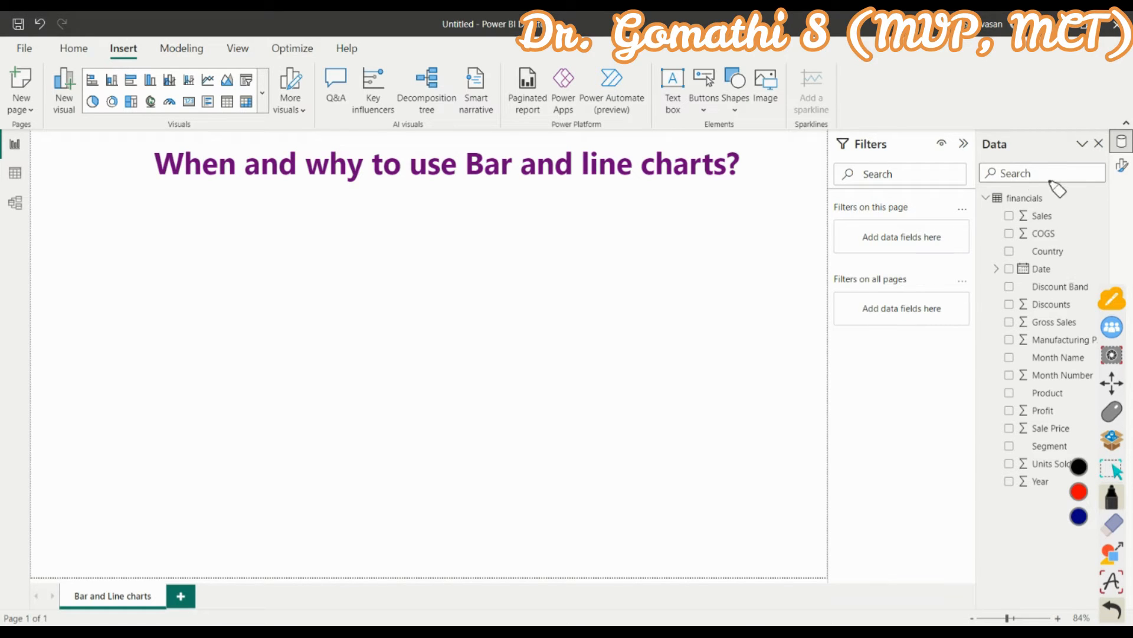
pyautogui.moveTo(1049, 179)
pyautogui.mouseDown()
pyautogui.moveTo(973, 276)
pyautogui.moveTo(1130, 518)
pyautogui.moveTo(1131, 216)
pyautogui.moveTo(1017, 160)
pyautogui.mouseUp()
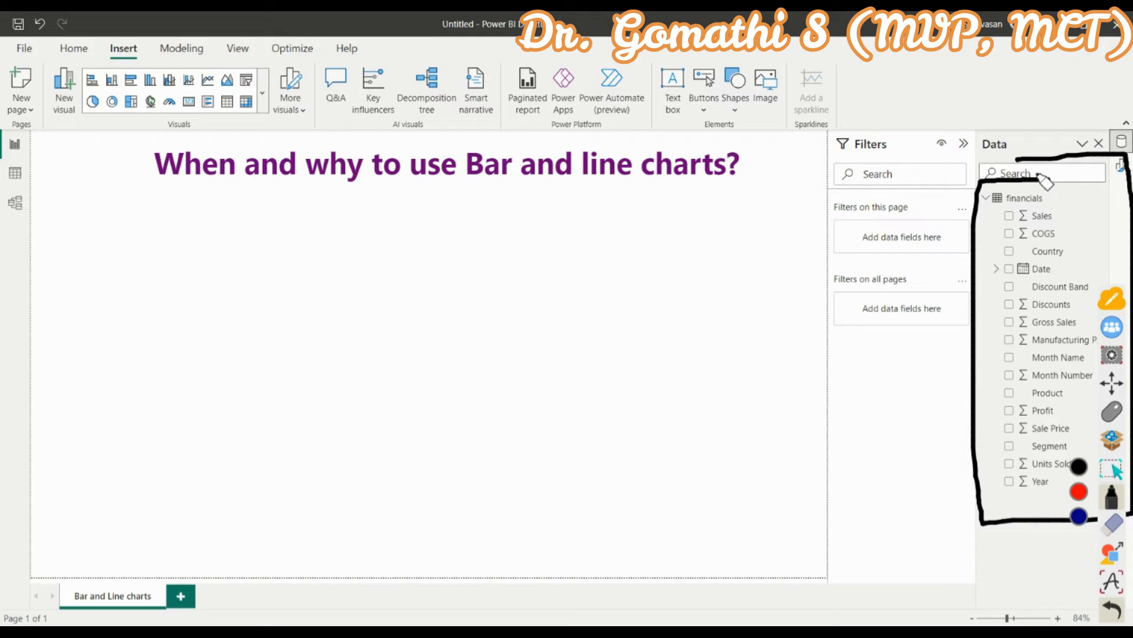
pyautogui.click(1113, 528)
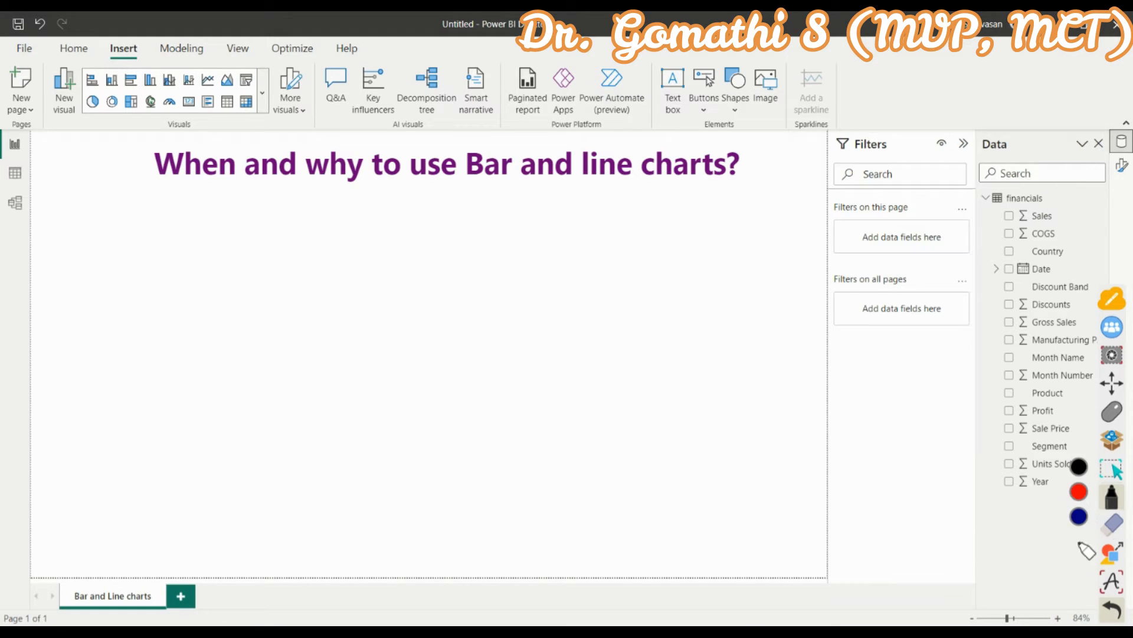
pyautogui.click(1111, 421)
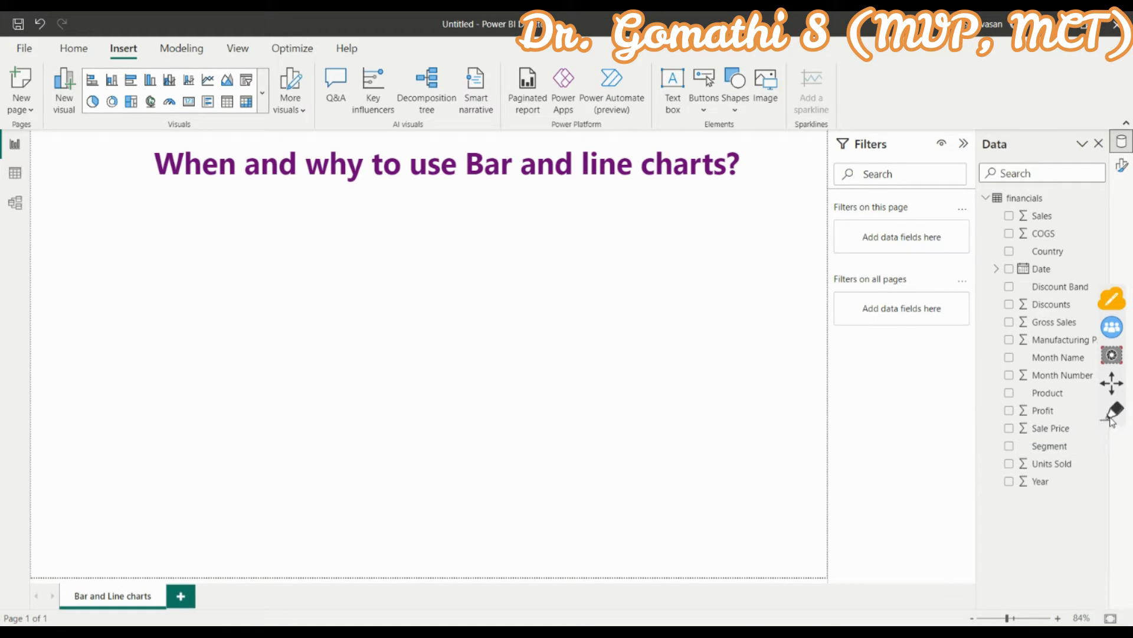
# Create a new visual from the Date field of the financials table.
pyautogui.click(1009, 270)
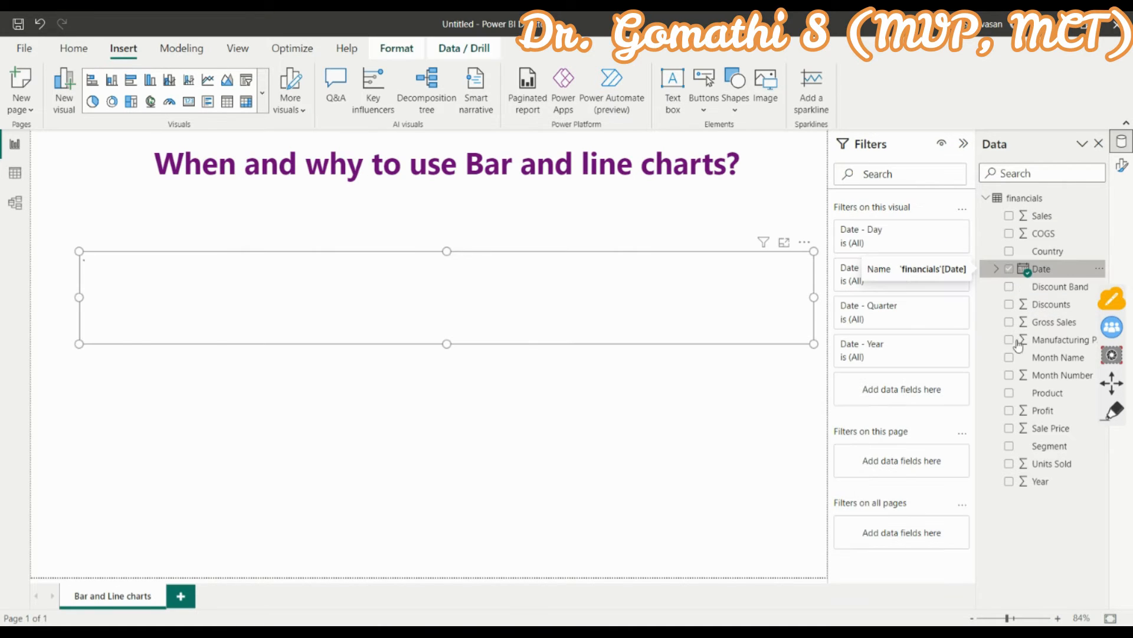
pyautogui.moveTo(1008, 396); pyautogui.dragTo(850, 413)
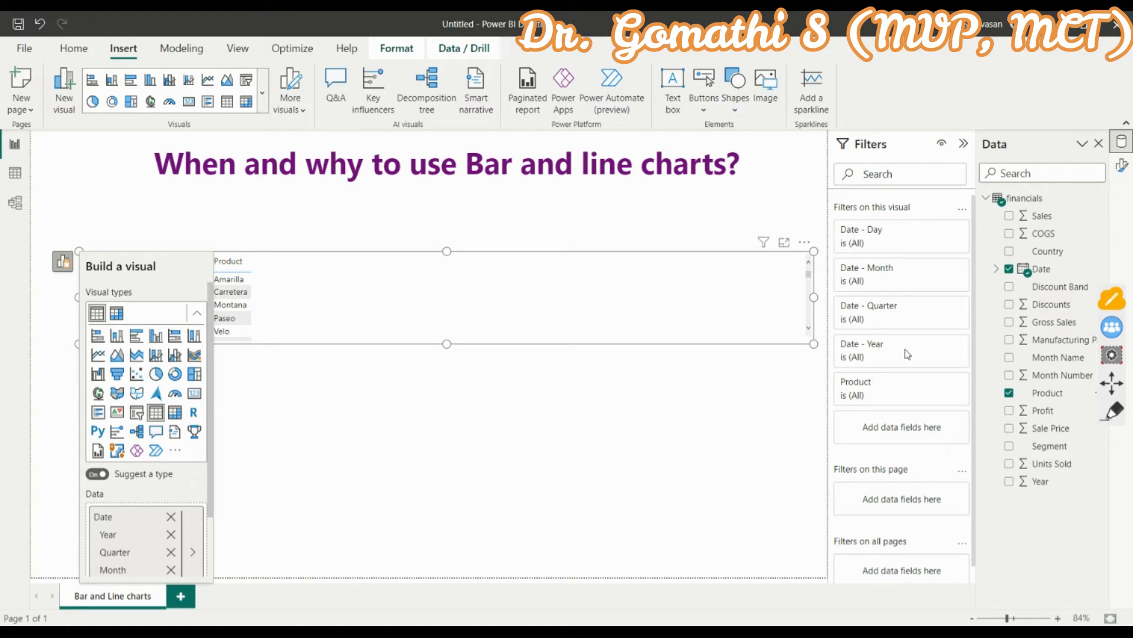
pyautogui.click(1010, 393)
pyautogui.click(1009, 393)
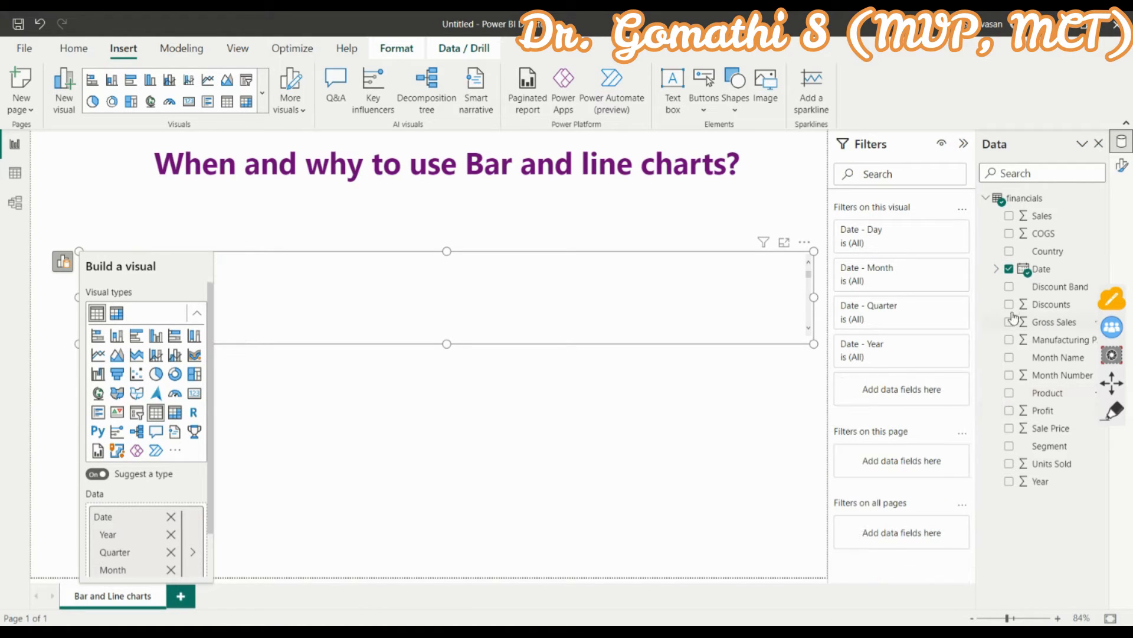
# Add the Sales field to the Date visual and resize the resulting line chart to about the left half of the report page.
pyautogui.click(1010, 216)
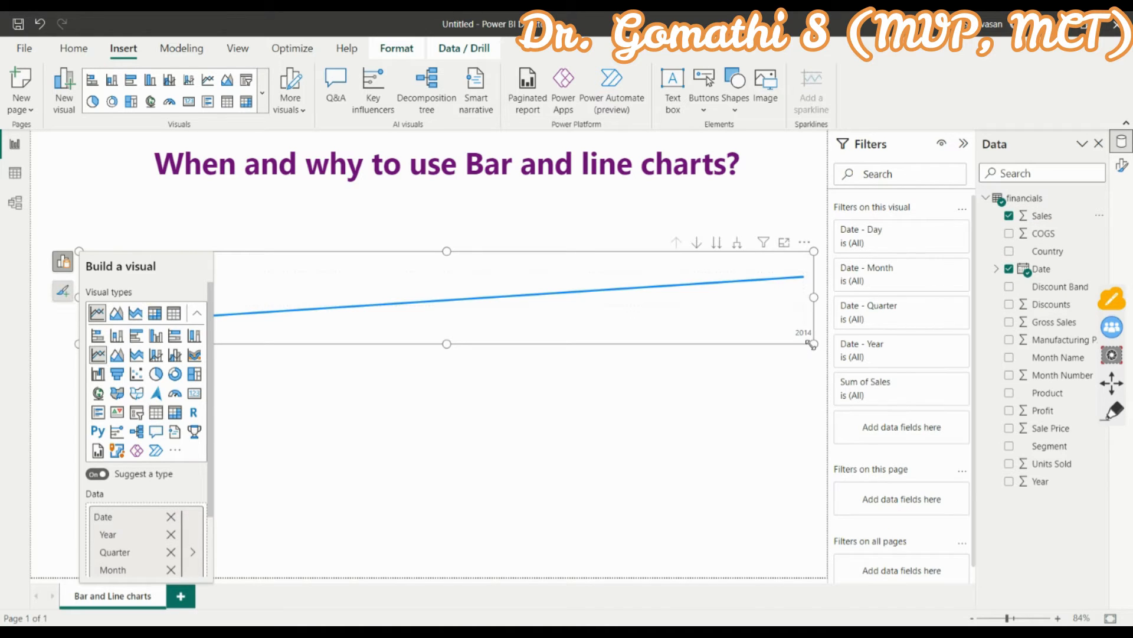
pyautogui.moveTo(820, 343); pyautogui.dragTo(560, 488)
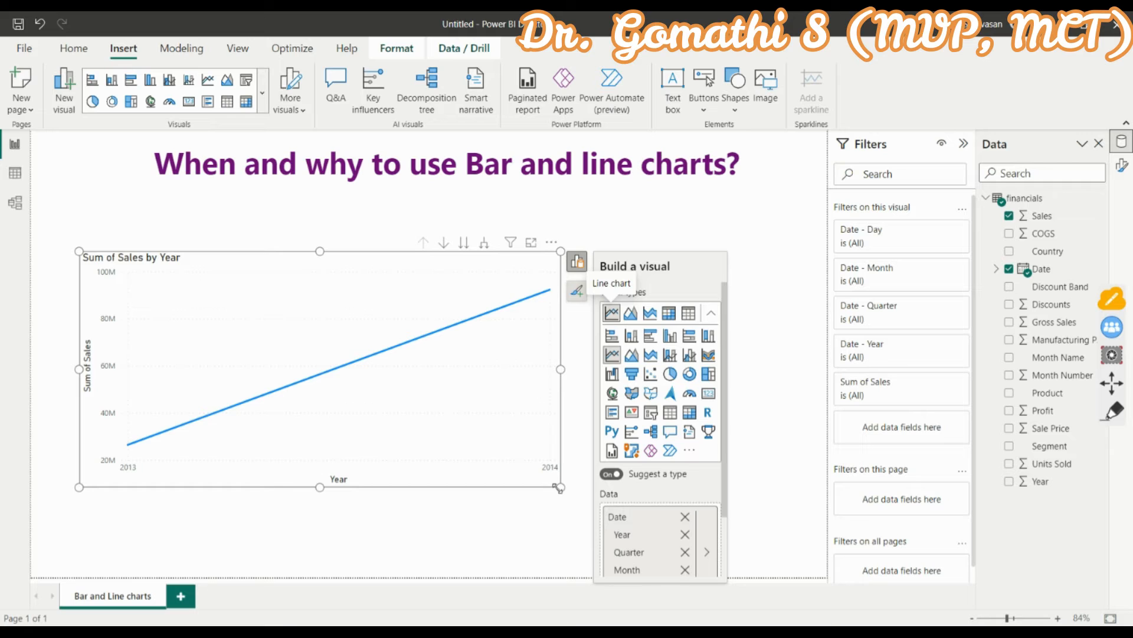
pyautogui.moveTo(560, 487); pyautogui.dragTo(457, 517)
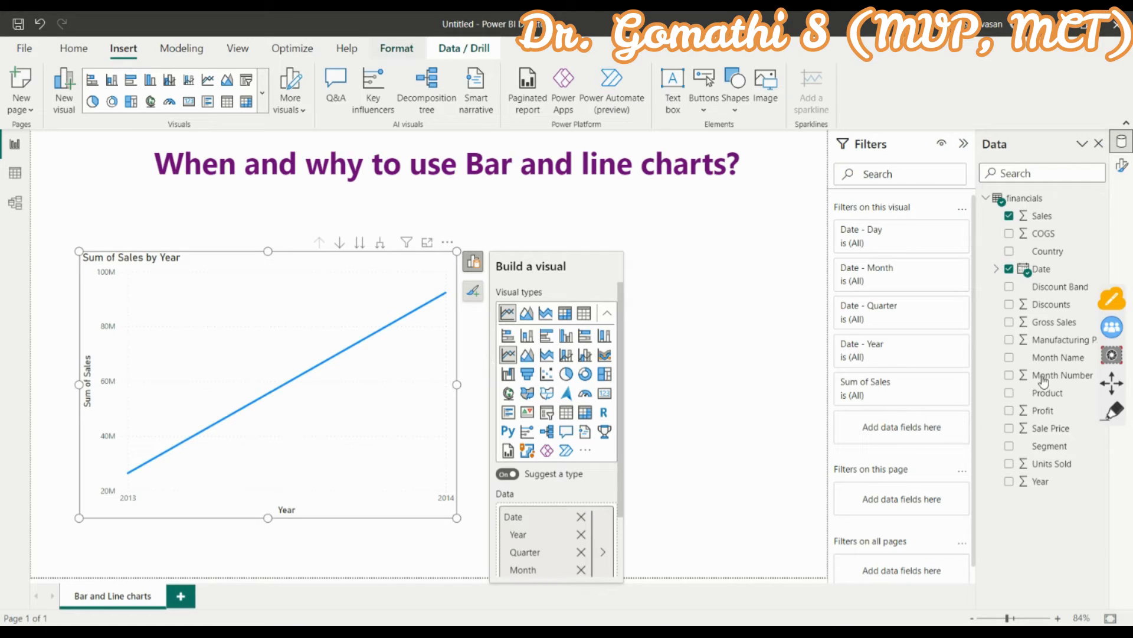
# Handwrite "Year" with the pen beside the line chart, and erase it.
pyautogui.click(1112, 413)
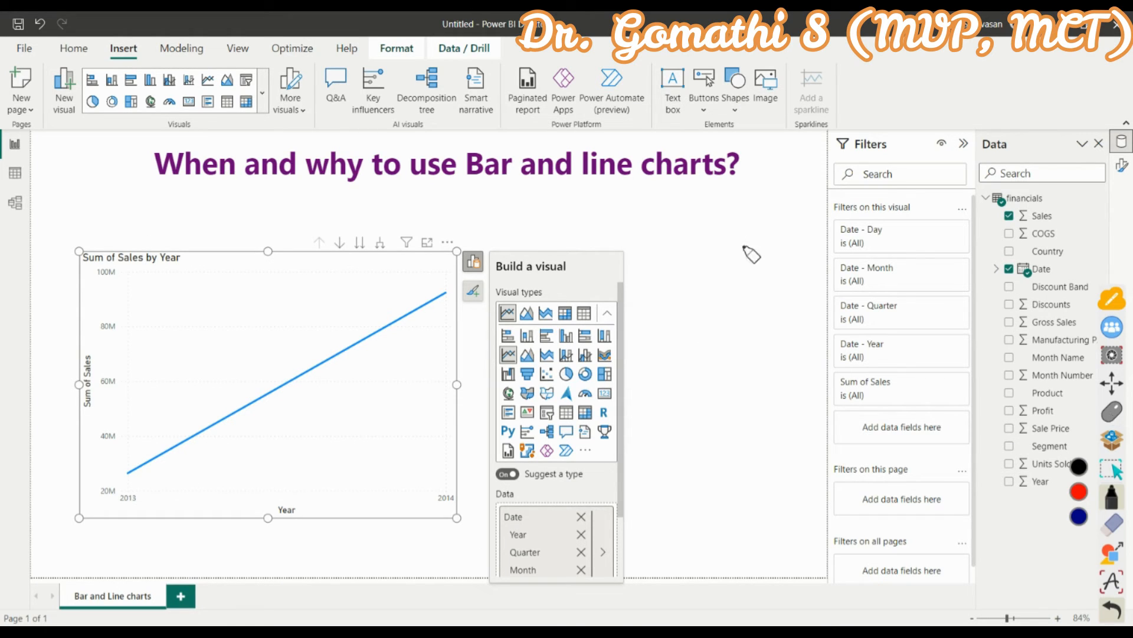
pyautogui.moveTo(647, 239)
pyautogui.mouseDown()
pyautogui.moveTo(678, 226)
pyautogui.moveTo(734, 256)
pyautogui.moveTo(752, 244)
pyautogui.moveTo(749, 260)
pyautogui.mouseUp()
pyautogui.moveTo(755, 244); pyautogui.dragTo(766, 217)
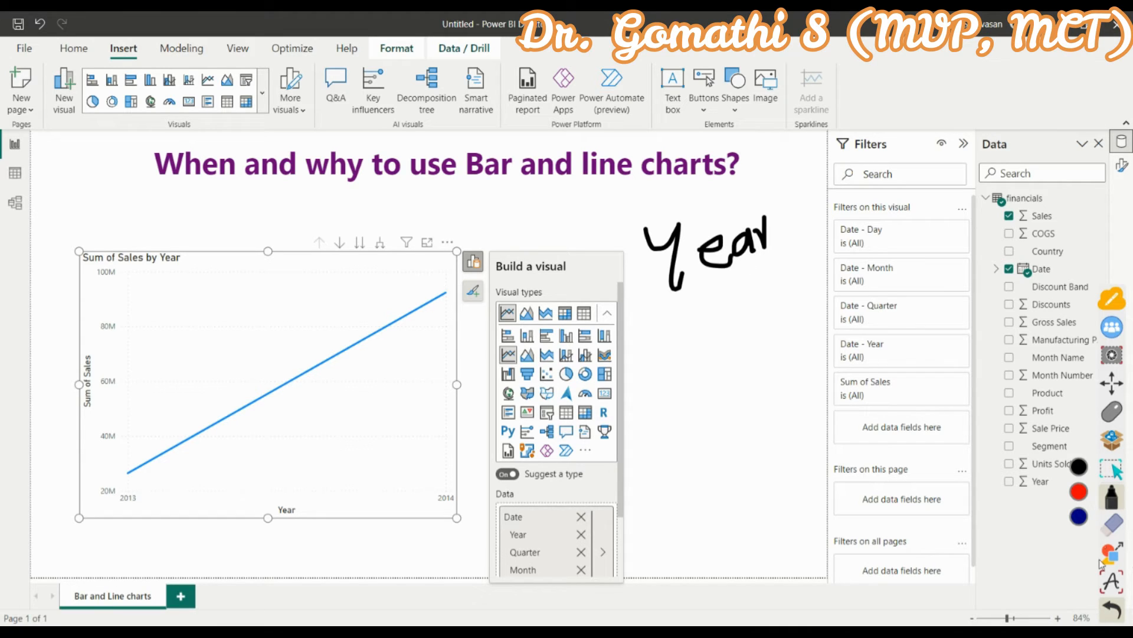
pyautogui.click(1107, 536)
pyautogui.click(1079, 543)
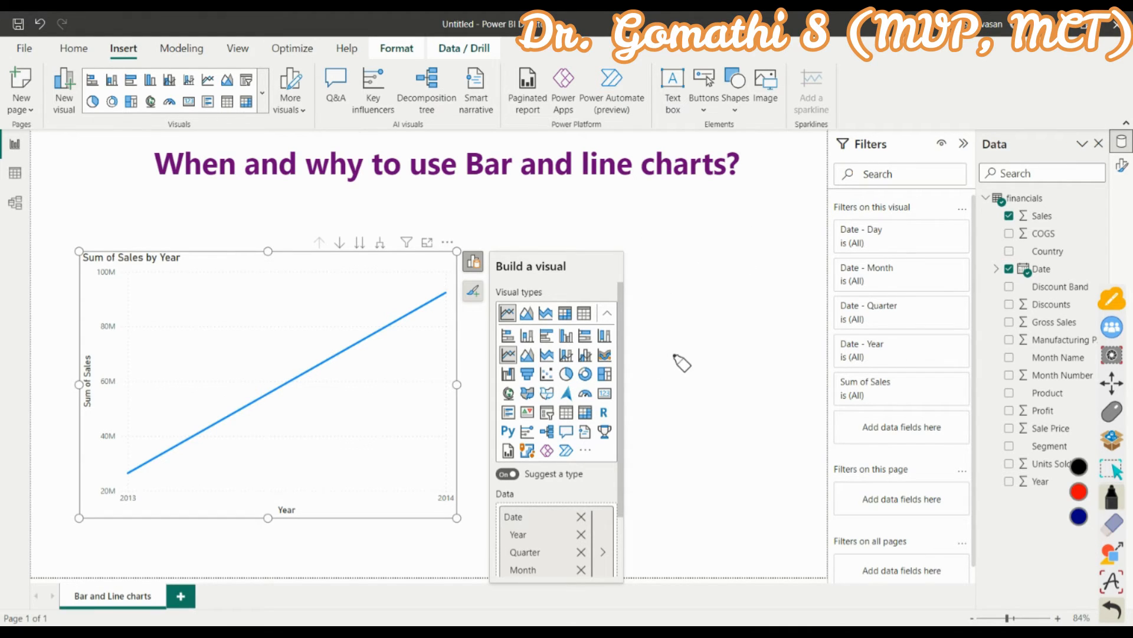
# Handwrite 31-3-2023 beside the chart, circle it with the heading "Date" above, and return to normal mouse mode.
pyautogui.moveTo(652, 344)
pyautogui.mouseDown()
pyautogui.moveTo(675, 358)
pyautogui.moveTo(660, 373)
pyautogui.mouseUp()
pyautogui.moveTo(695, 330)
pyautogui.mouseDown()
pyautogui.moveTo(702, 376)
pyautogui.moveTo(771, 329)
pyautogui.moveTo(758, 357)
pyautogui.moveTo(826, 332)
pyautogui.mouseUp()
pyautogui.moveTo(841, 317)
pyautogui.mouseDown()
pyautogui.moveTo(881, 306)
pyautogui.moveTo(913, 324)
pyautogui.moveTo(986, 319)
pyautogui.moveTo(964, 326)
pyautogui.mouseUp()
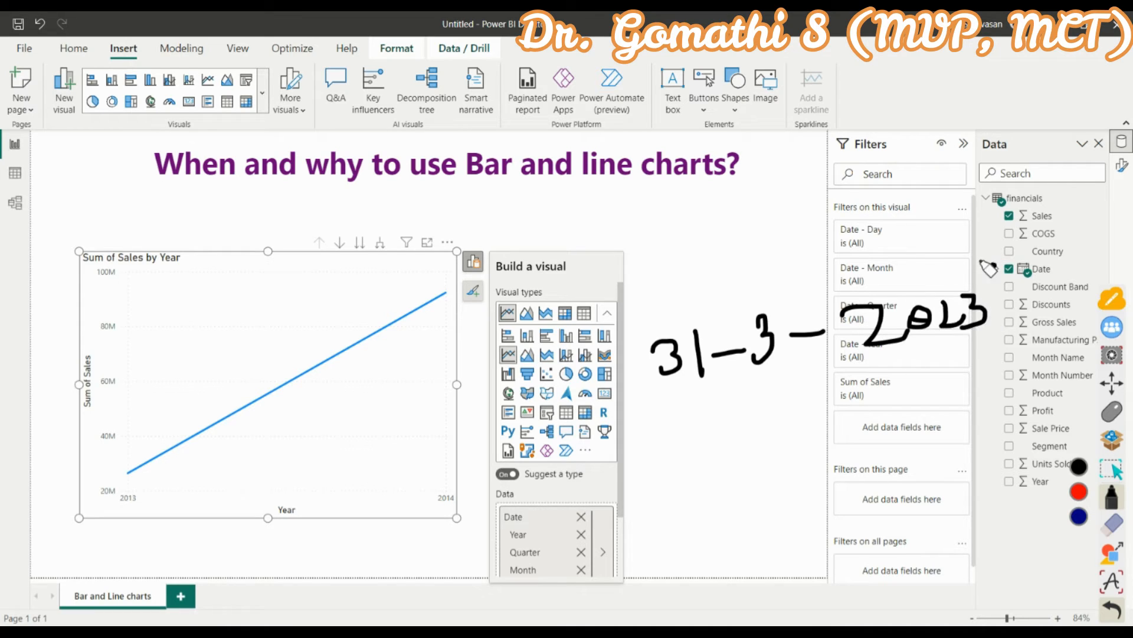
pyautogui.moveTo(997, 267)
pyautogui.mouseDown()
pyautogui.moveTo(667, 371)
pyautogui.moveTo(977, 289)
pyautogui.mouseUp()
pyautogui.moveTo(732, 204)
pyautogui.mouseDown()
pyautogui.moveTo(809, 234)
pyautogui.moveTo(873, 197)
pyautogui.mouseUp()
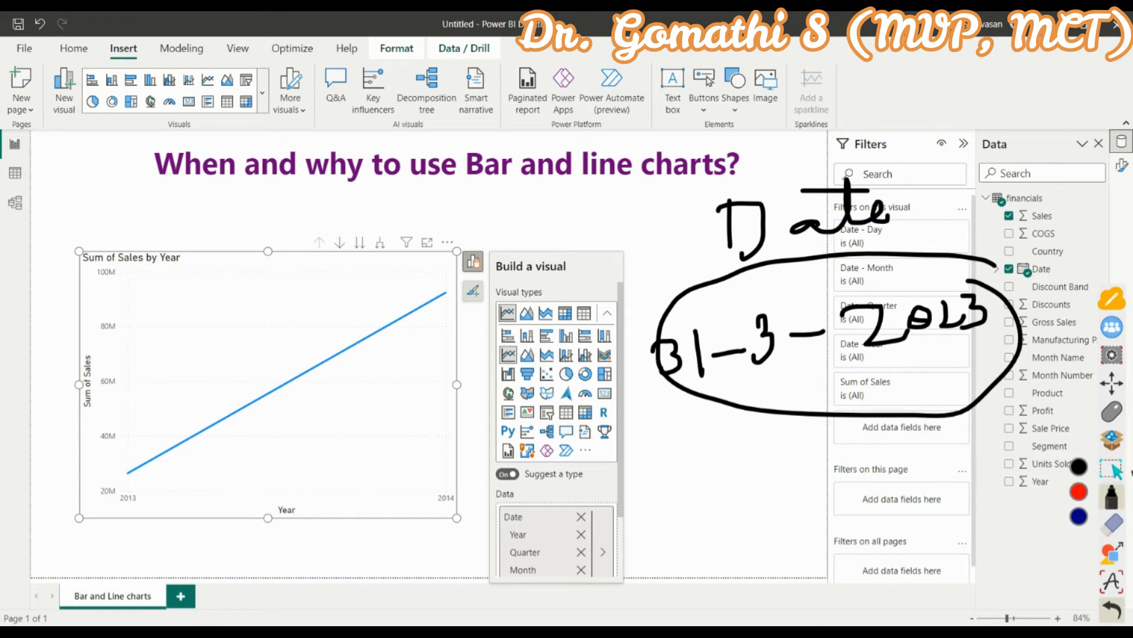
pyautogui.click(1111, 412)
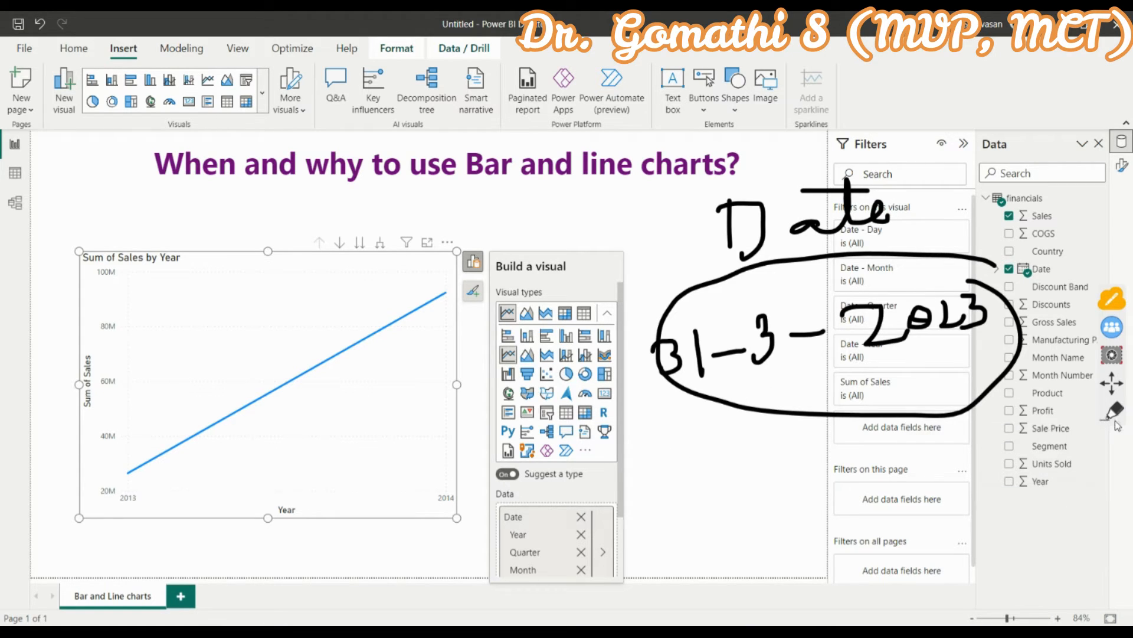
# Clear the handwritten date annotation from the screen and return to normal mouse mode.
pyautogui.click(1115, 420)
pyautogui.click(1114, 525)
pyautogui.click(1078, 537)
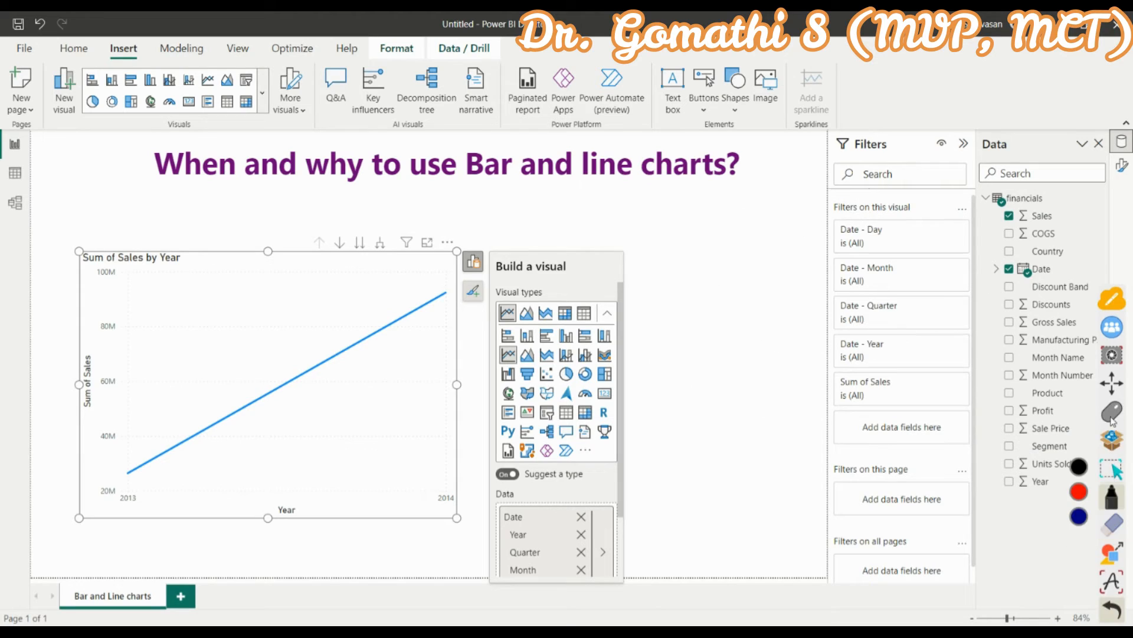
pyautogui.click(1112, 416)
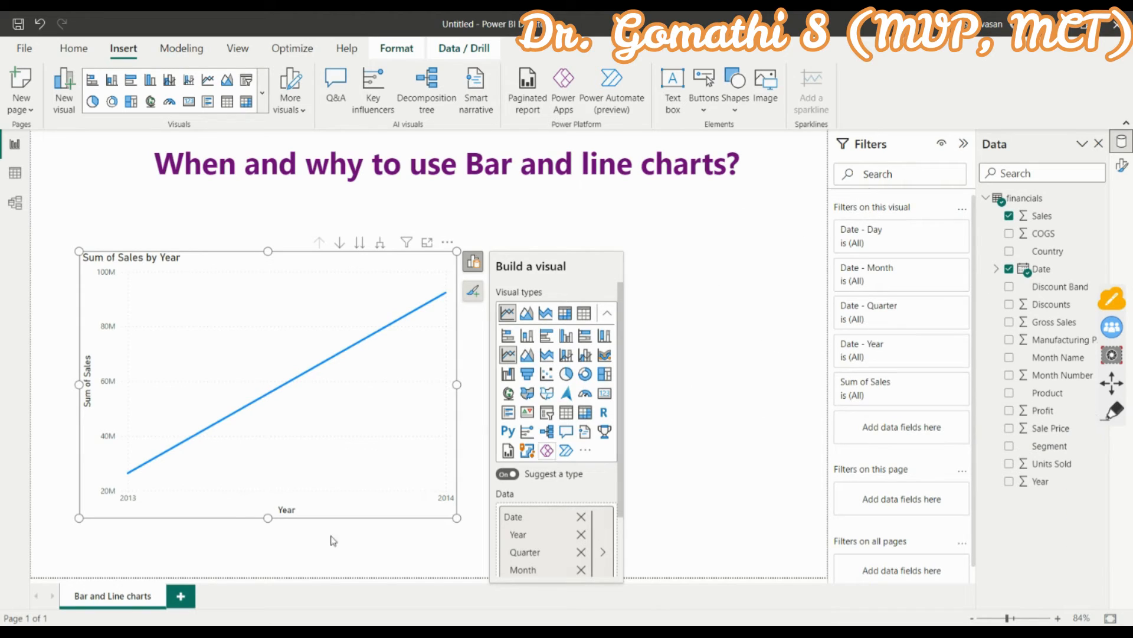
# Move the Sales line chart down to quarter and month level, enlarging it across the page and turning drill mode on.
pyautogui.click(357, 245)
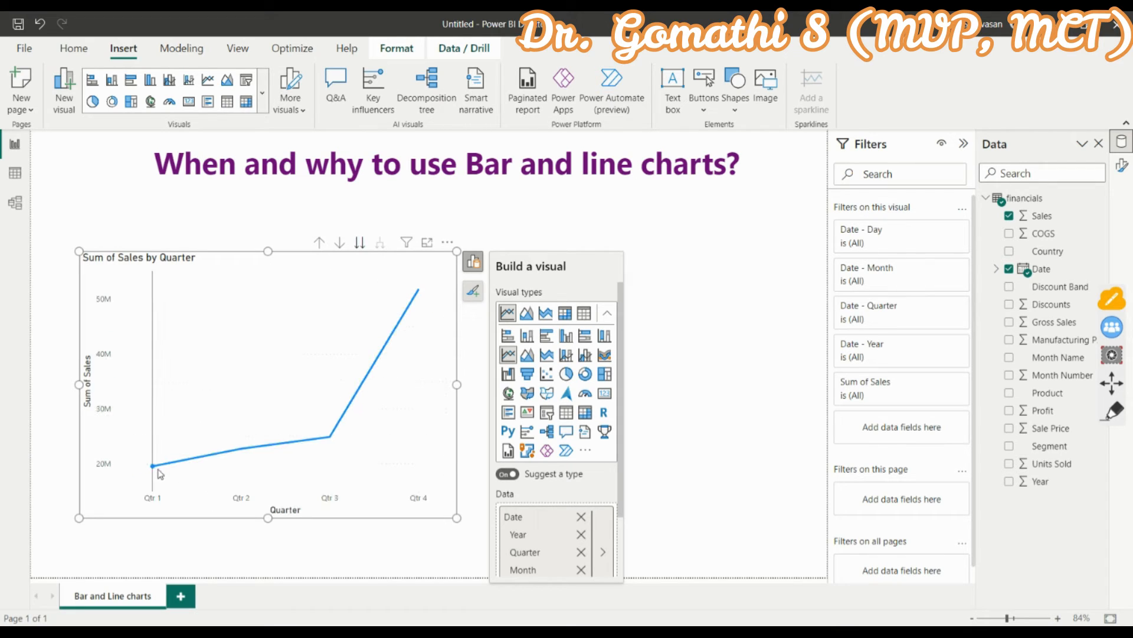
pyautogui.moveTo(457, 519); pyautogui.dragTo(750, 542)
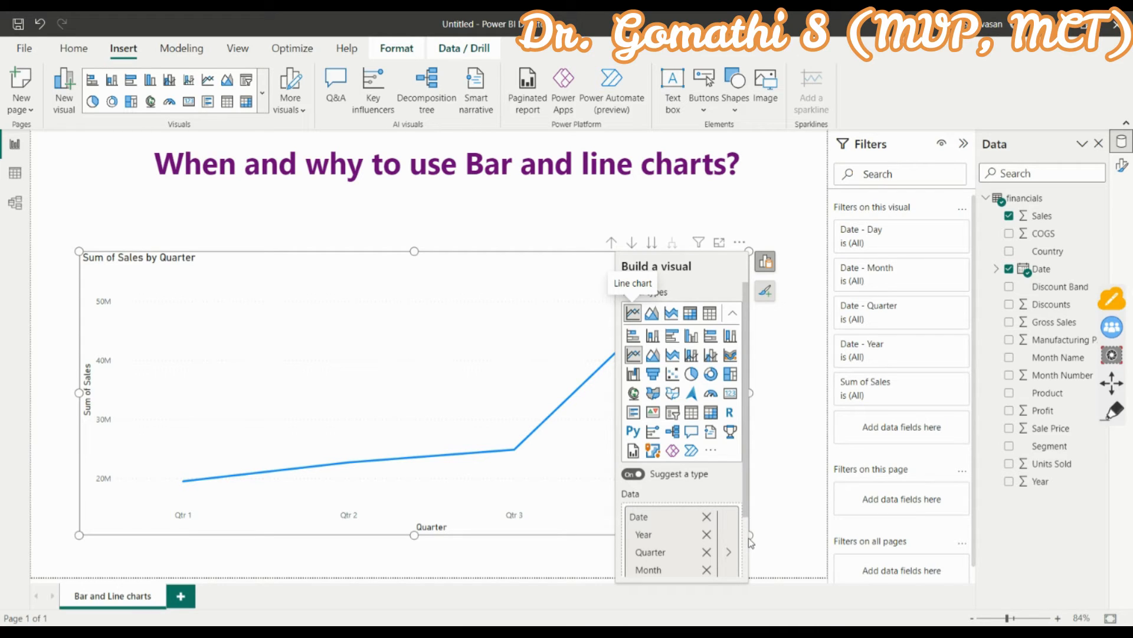
pyautogui.click(633, 243)
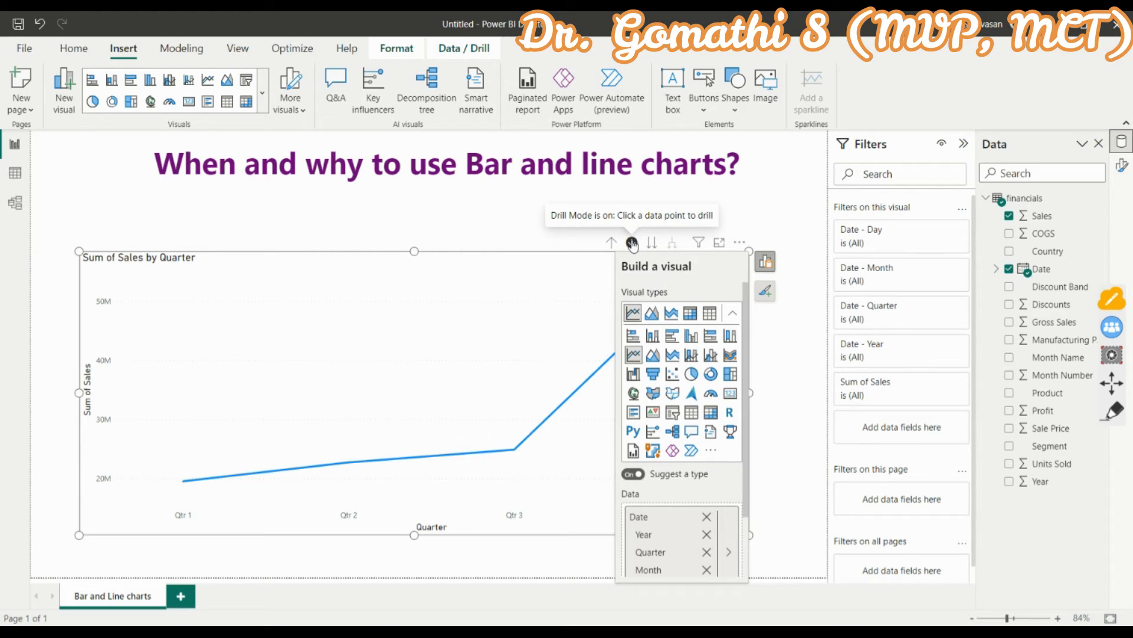
pyautogui.click(658, 248)
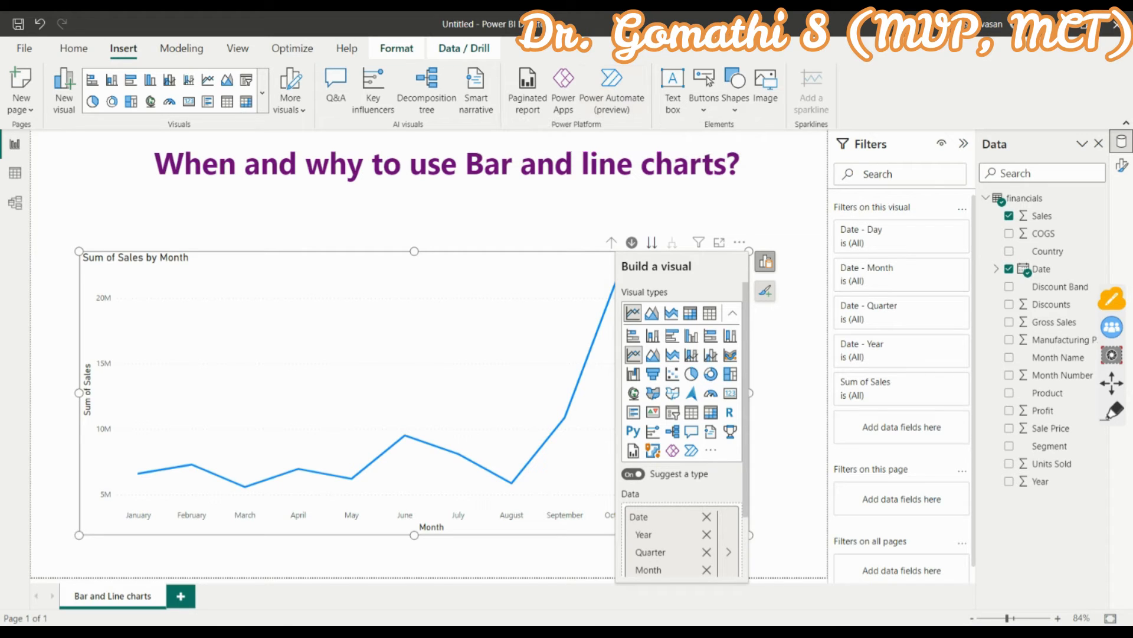
# Drill into October's daily sales, turn drill mode off, and drill back up to the month level.
pyautogui.click(778, 444)
pyautogui.click(641, 442)
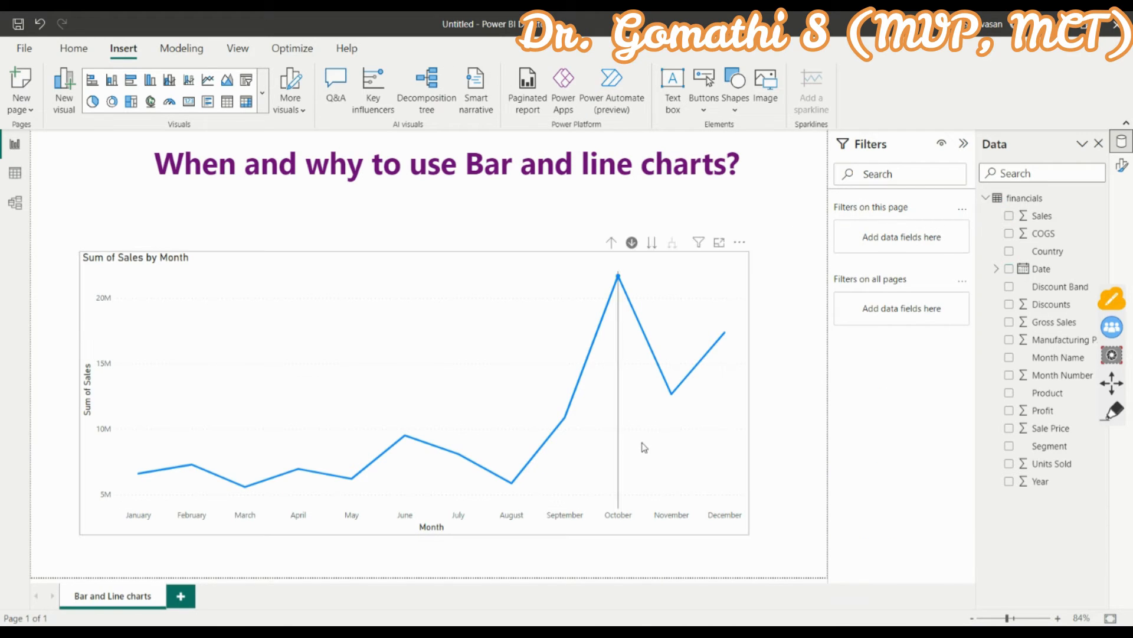
pyautogui.click(633, 243)
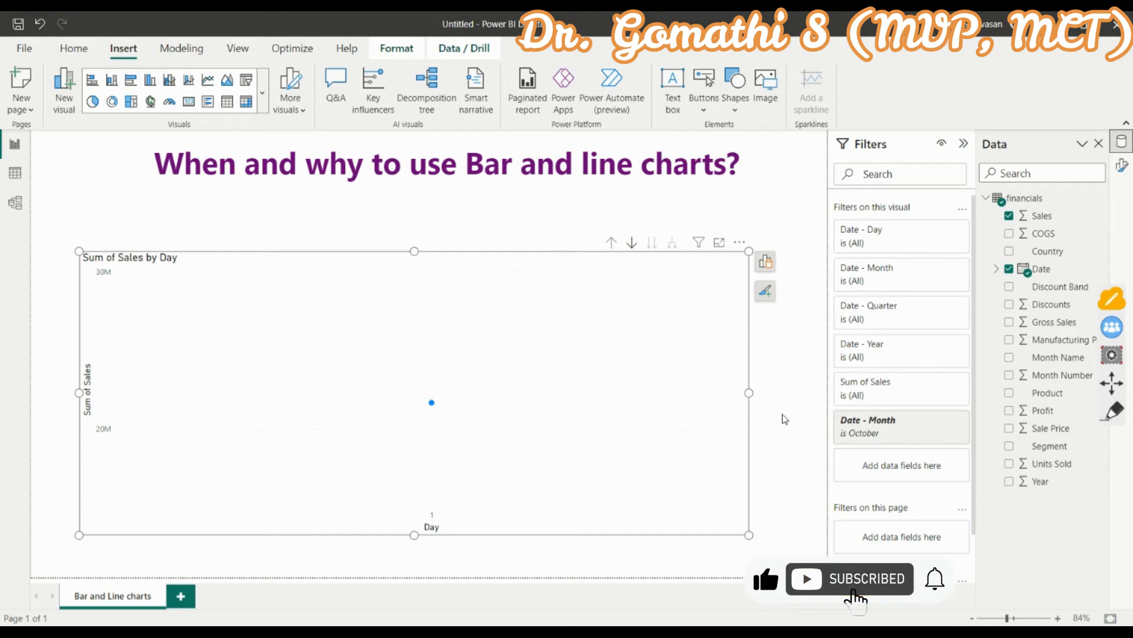
pyautogui.click(611, 243)
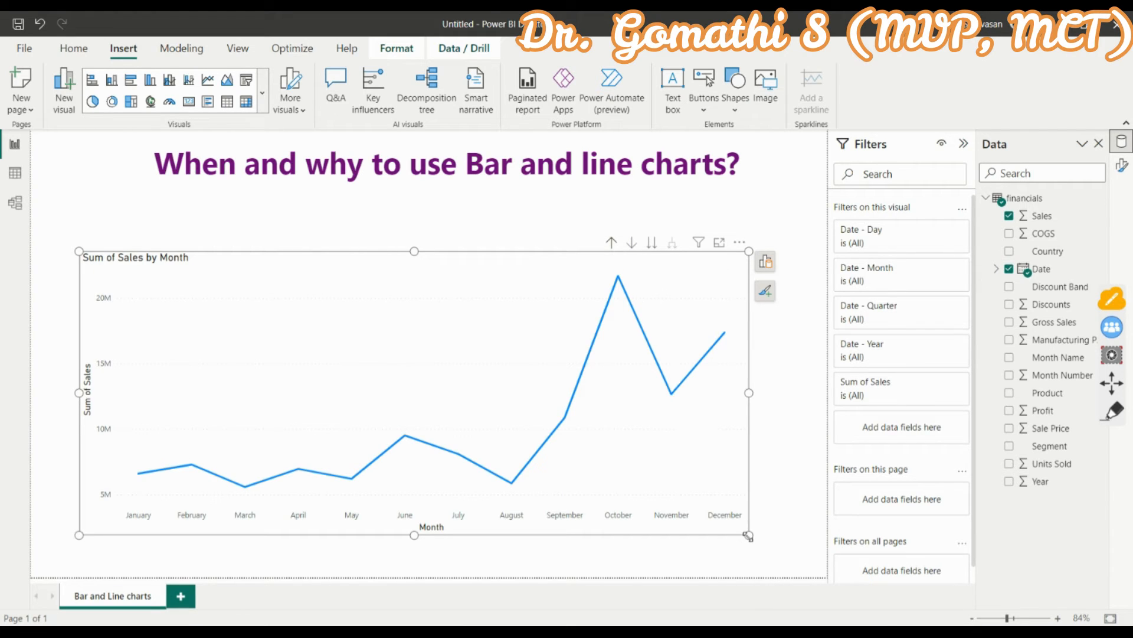
# Shrink the Sales by Month chart to about the left half of the page and open its full formatting options.
pyautogui.moveTo(749, 536); pyautogui.dragTo(435, 468)
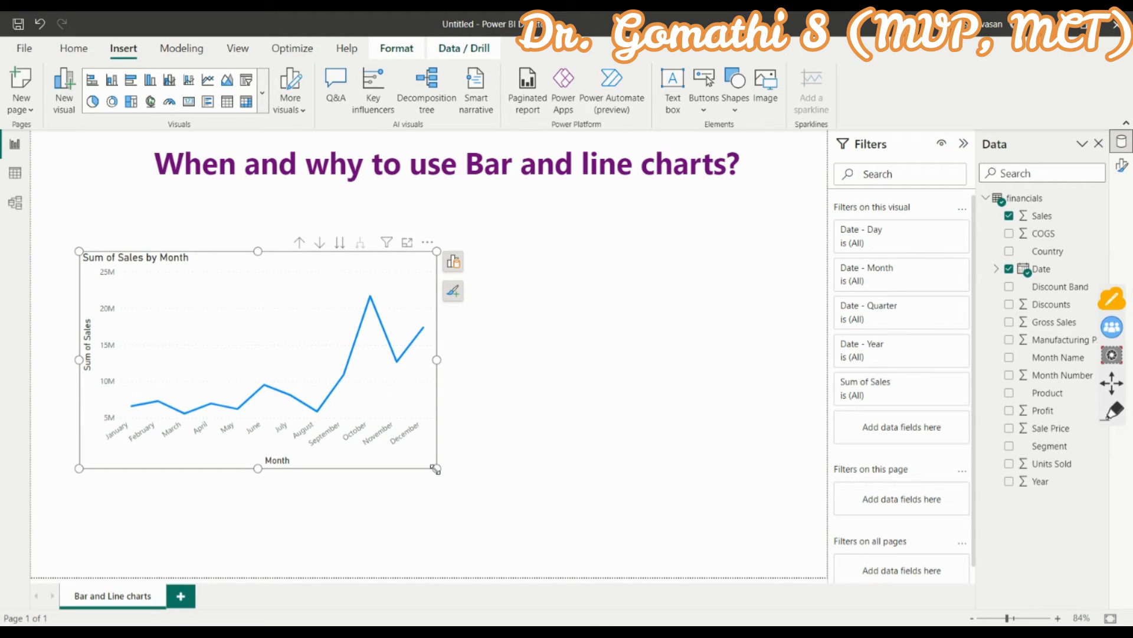
pyautogui.click(452, 292)
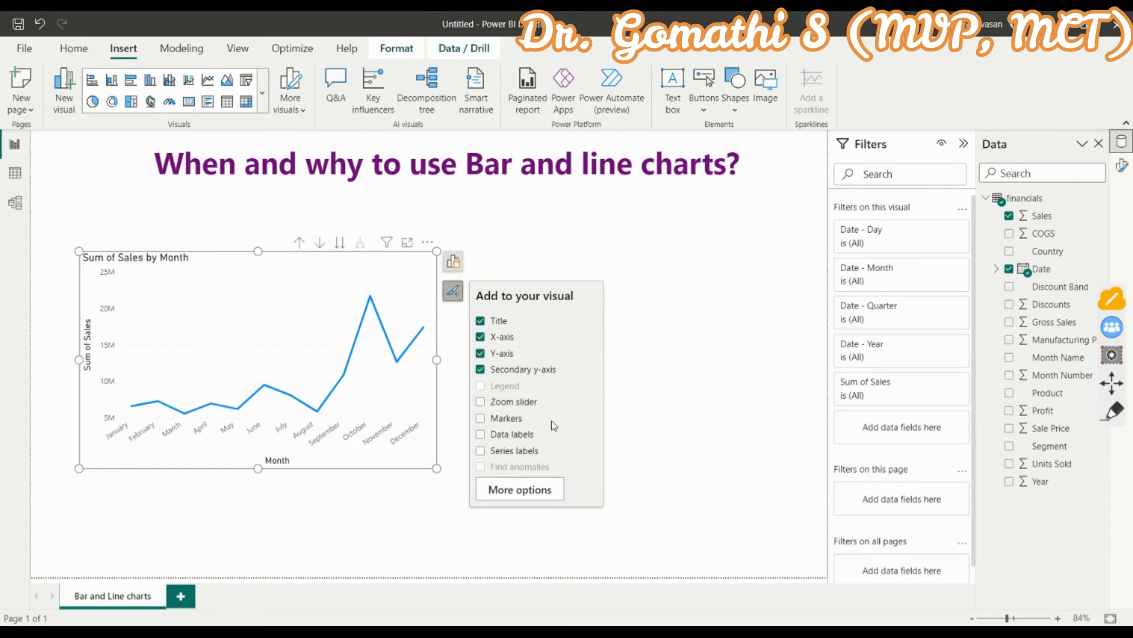
pyautogui.click(538, 502)
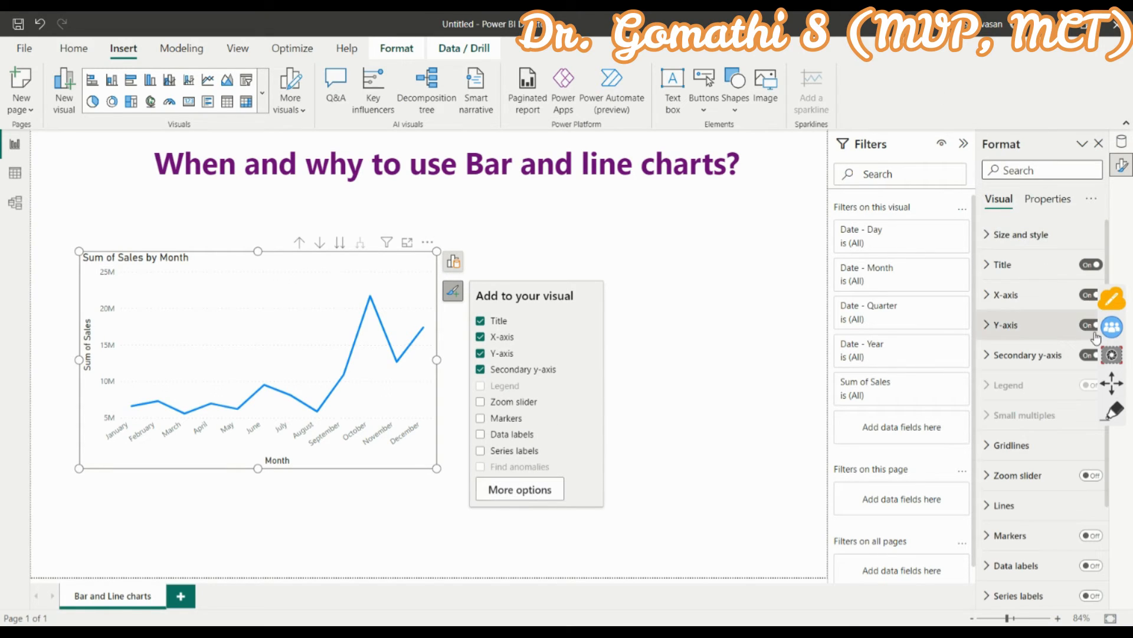
pyautogui.scroll(-3, 1079, 406)
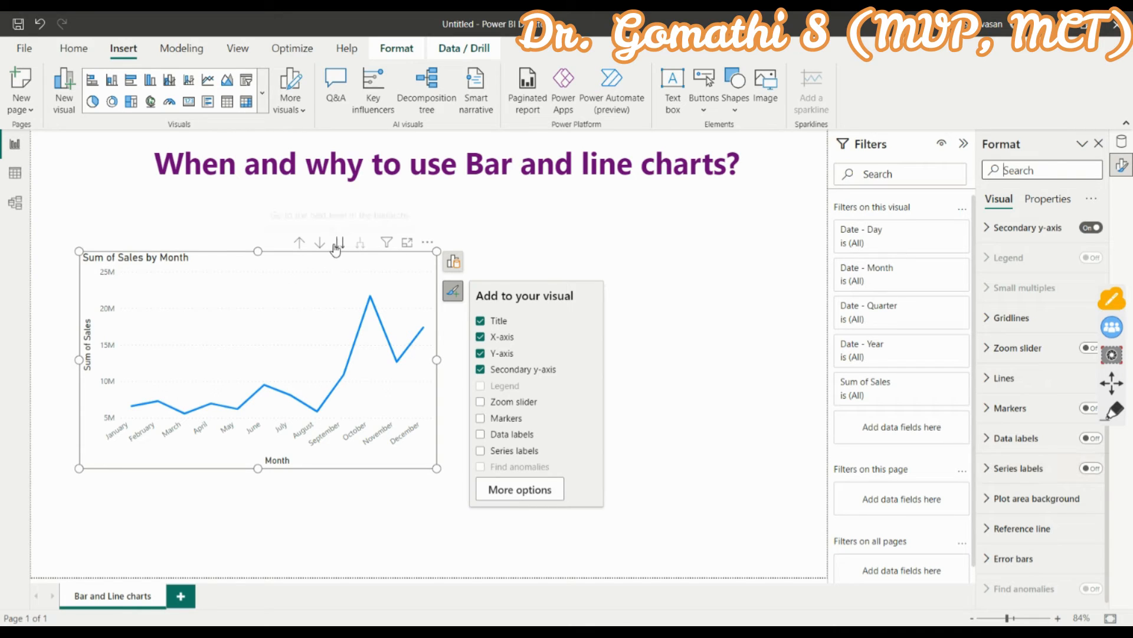
# Drill the line chart back up to the year level and bring its trend line and forecast options into view.
pyautogui.click(300, 244)
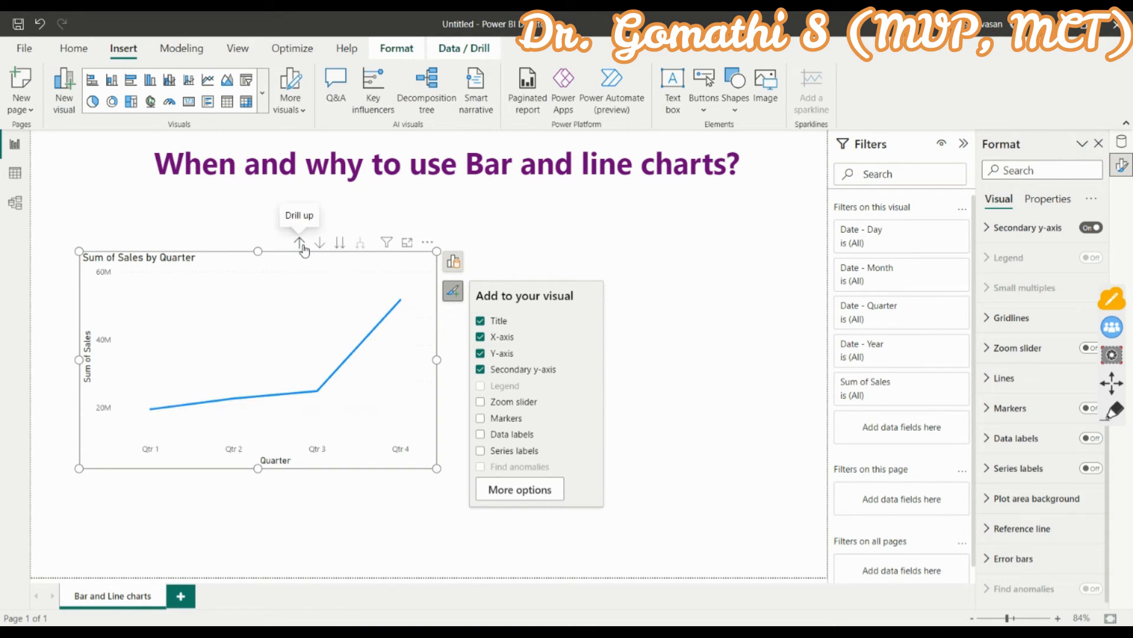
pyautogui.click(301, 244)
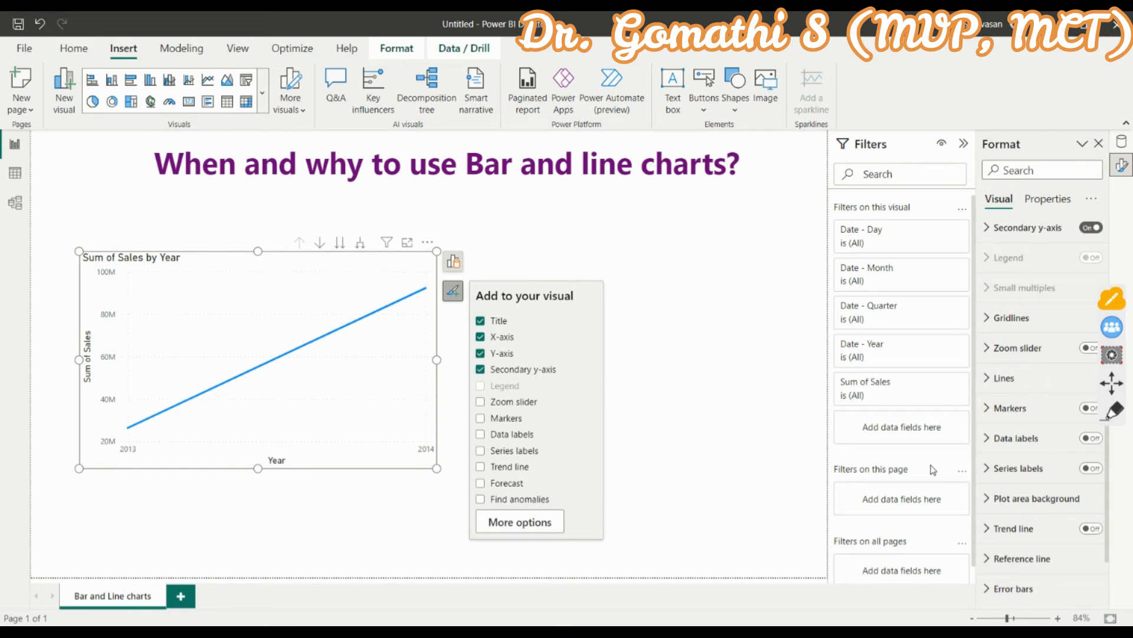
pyautogui.scroll(-2, 1048, 502)
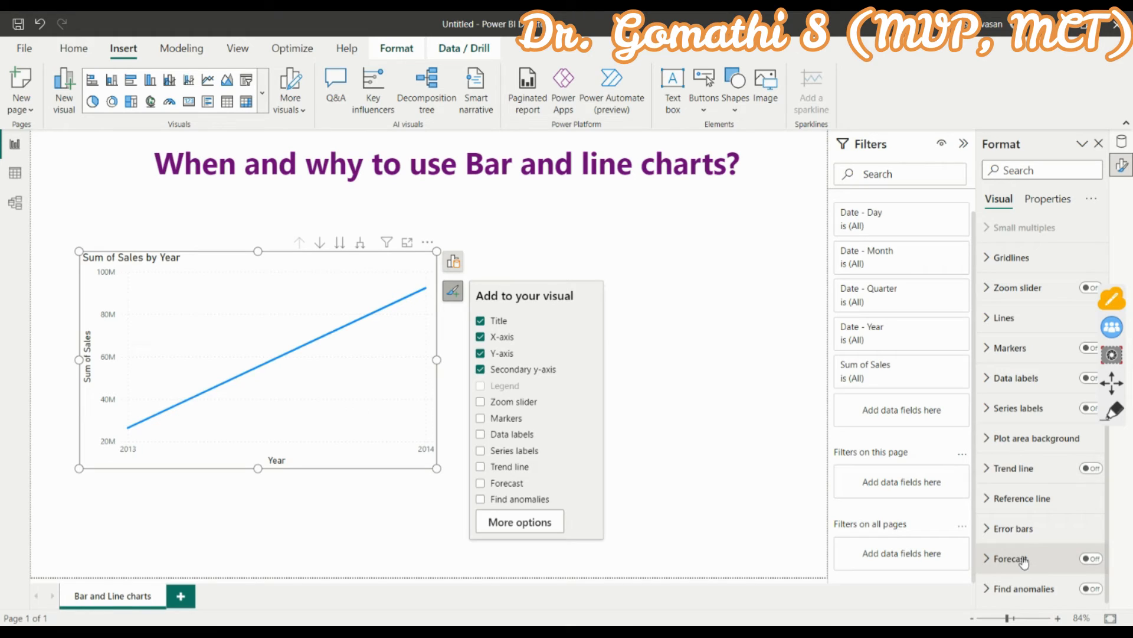
# Circle the line chart's formatting options with the pen, erase the ink, and return to mouse mode.
pyautogui.click(1114, 411)
pyautogui.moveTo(1037, 155)
pyautogui.mouseDown()
pyautogui.moveTo(987, 189)
pyautogui.moveTo(989, 566)
pyautogui.moveTo(1129, 366)
pyautogui.moveTo(994, 177)
pyautogui.mouseUp()
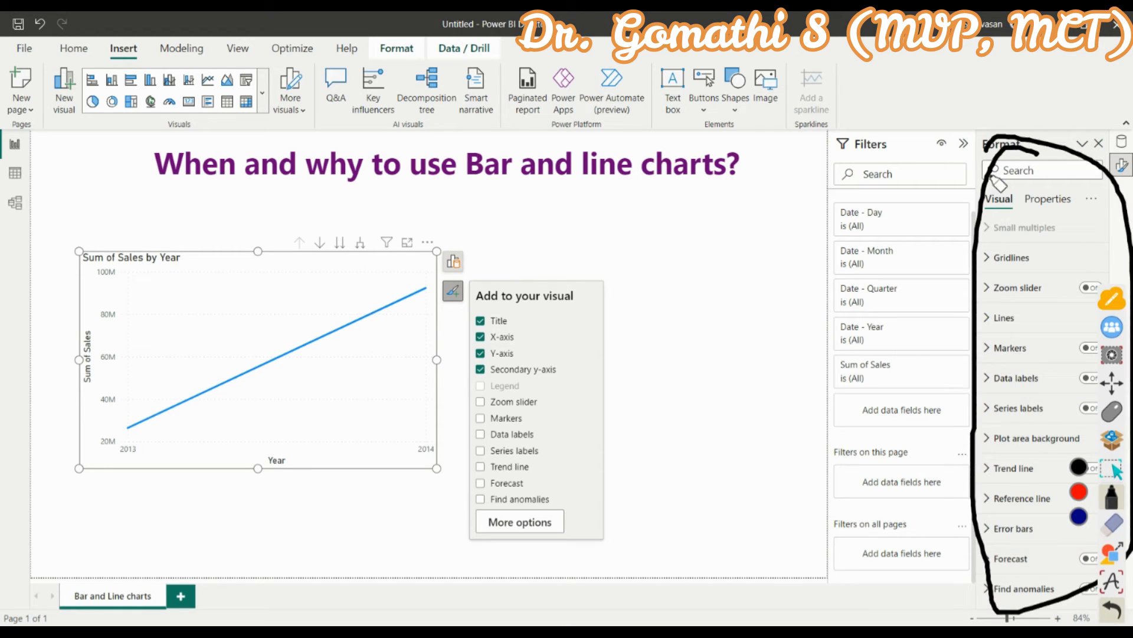
pyautogui.click(1110, 523)
pyautogui.click(1082, 543)
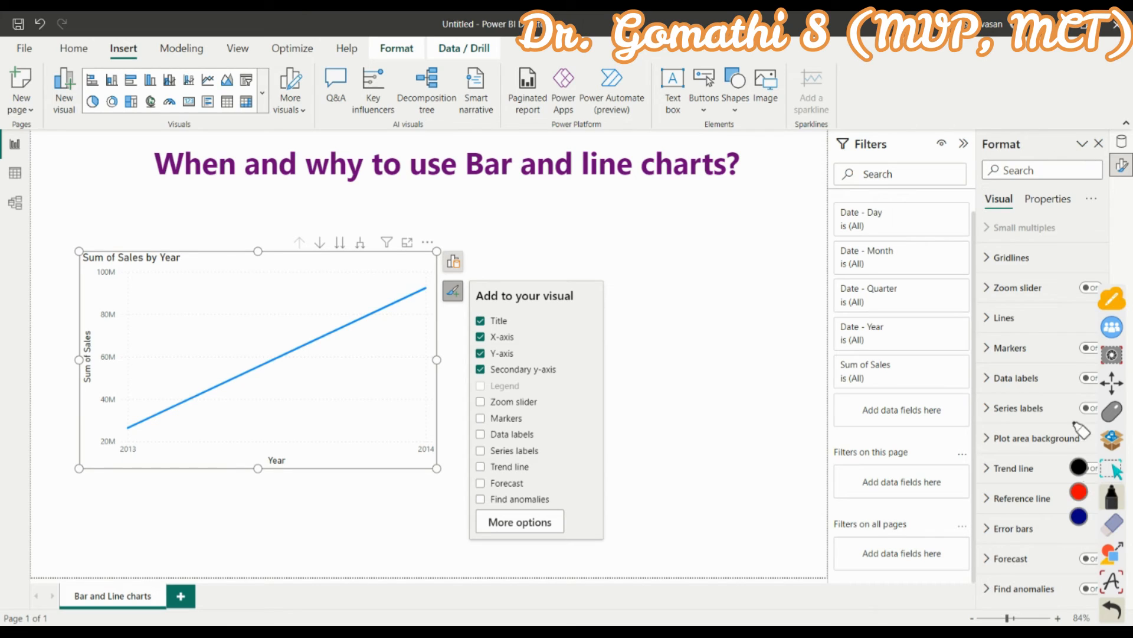
pyautogui.click(1112, 471)
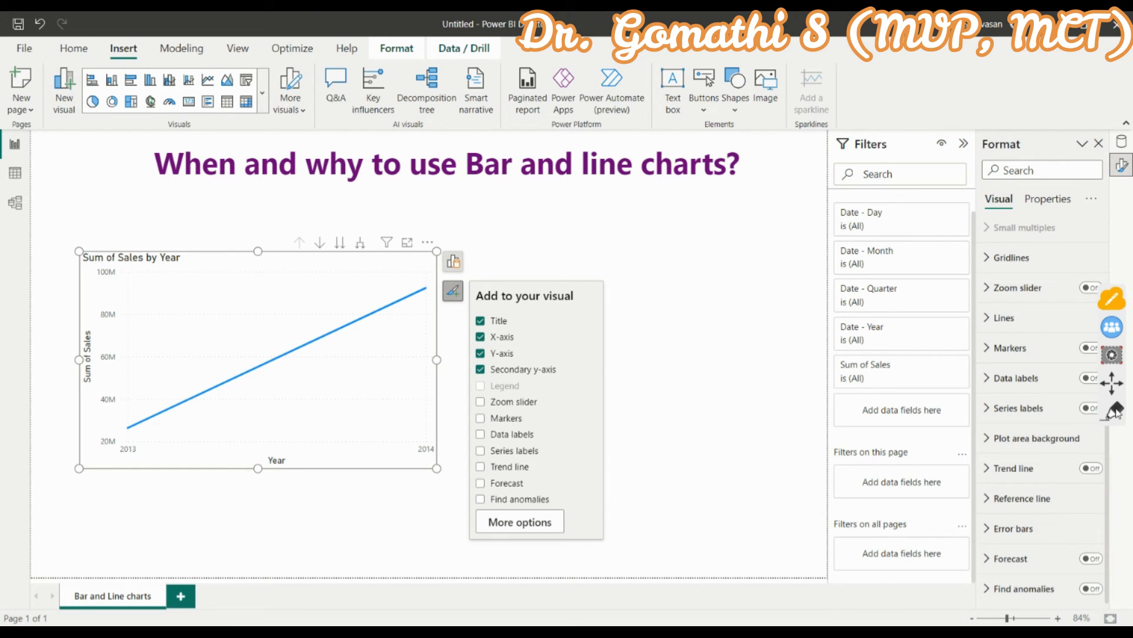
# Turn on the trend line for the Sales by Year chart, and make the chart slightly narrower.
pyautogui.click(1092, 469)
pyautogui.click(405, 487)
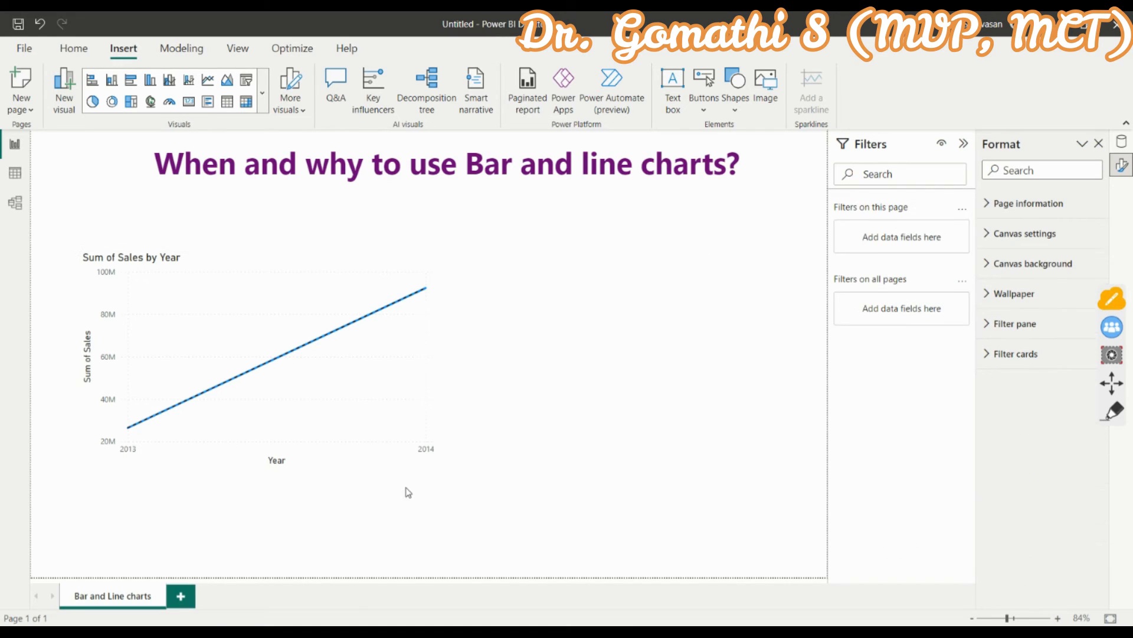
pyautogui.click(431, 464)
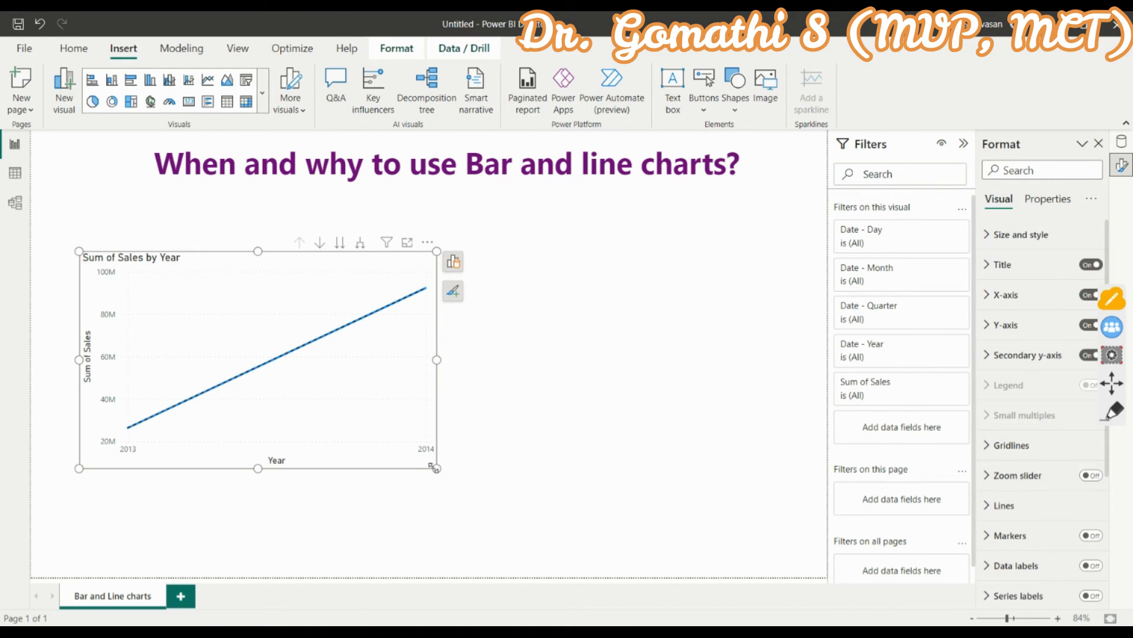
pyautogui.moveTo(433, 469); pyautogui.dragTo(407, 476)
pyautogui.click(583, 459)
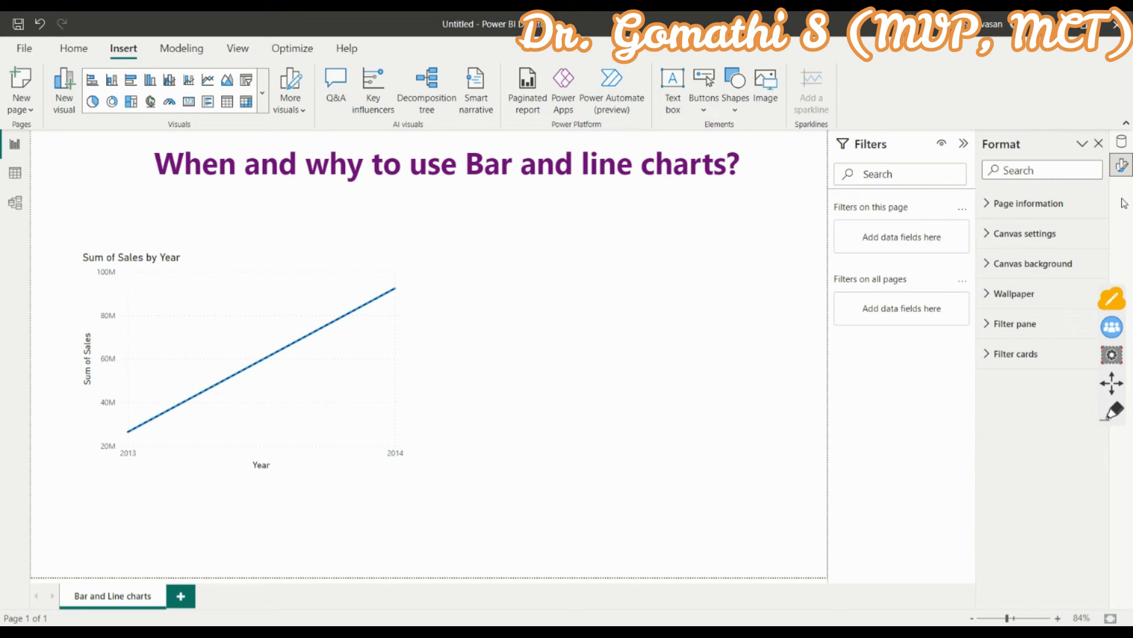
# Create a clustered bar chart of Sales by Product from the financials table, and place it enlarged beside the line chart.
pyautogui.click(1119, 146)
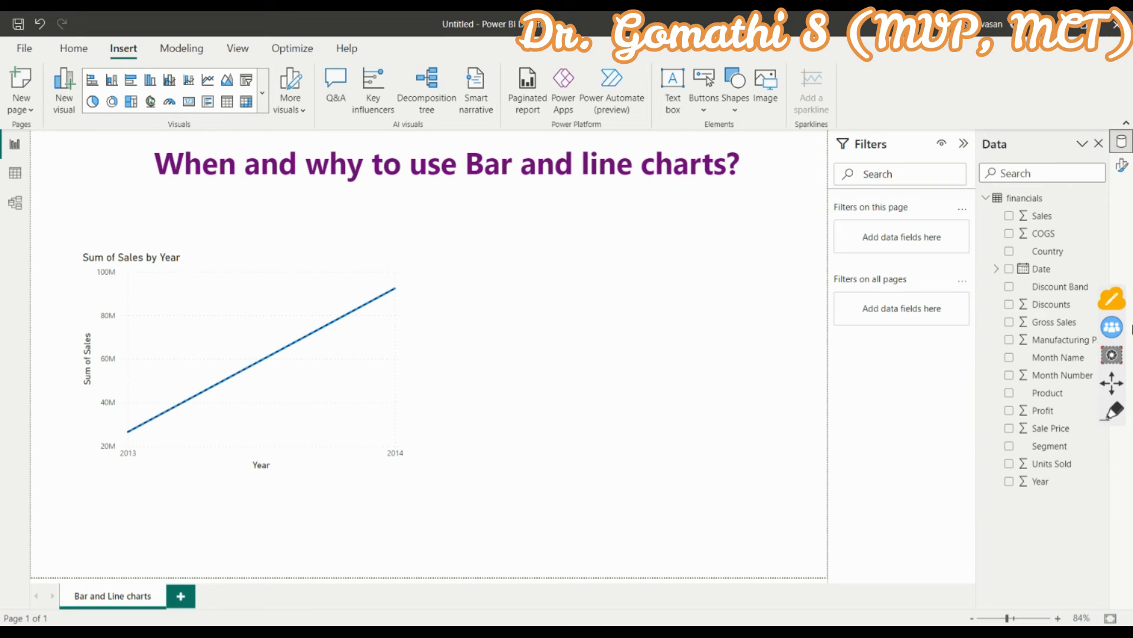
pyautogui.click(1014, 397)
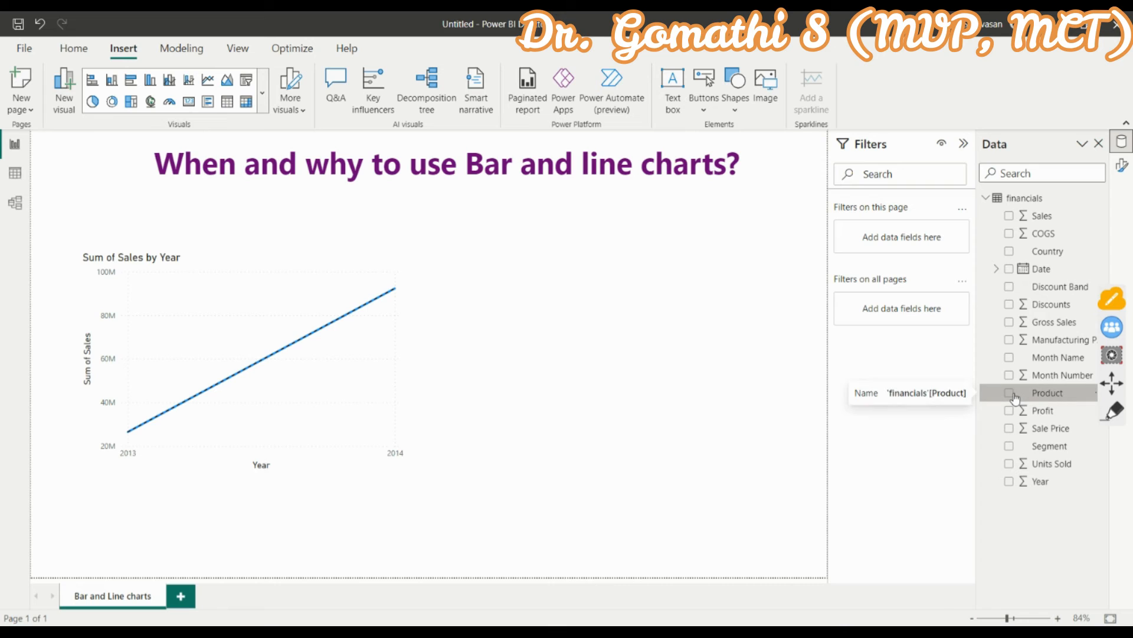
pyautogui.click(1008, 395)
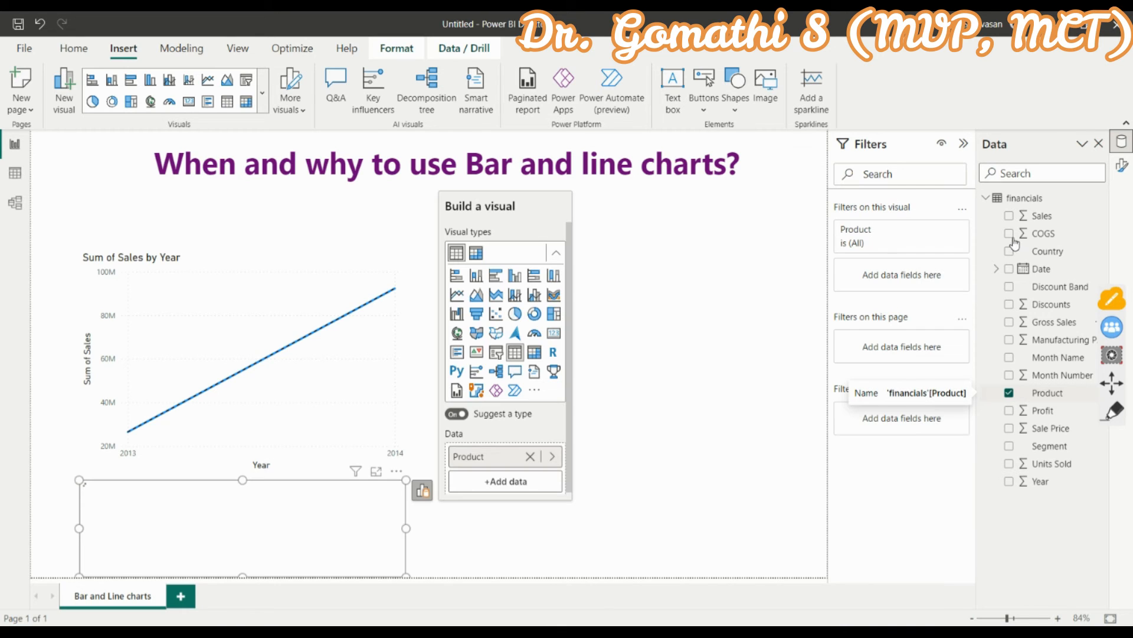
pyautogui.click(1008, 216)
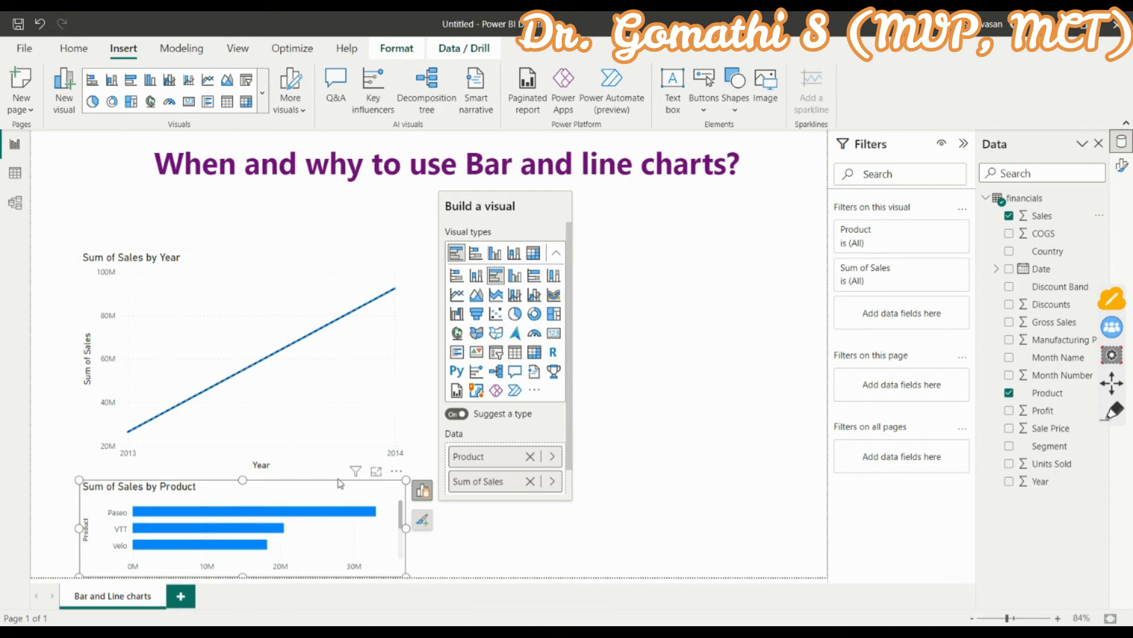
pyautogui.moveTo(303, 484); pyautogui.dragTo(636, 279)
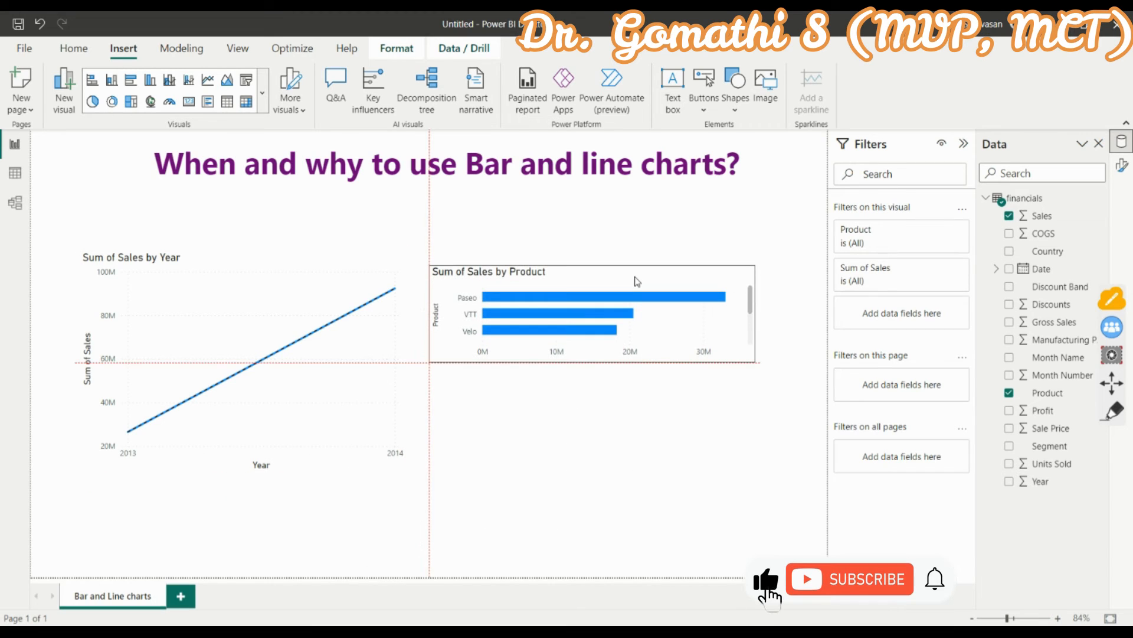
pyautogui.moveTo(758, 364); pyautogui.dragTo(766, 471)
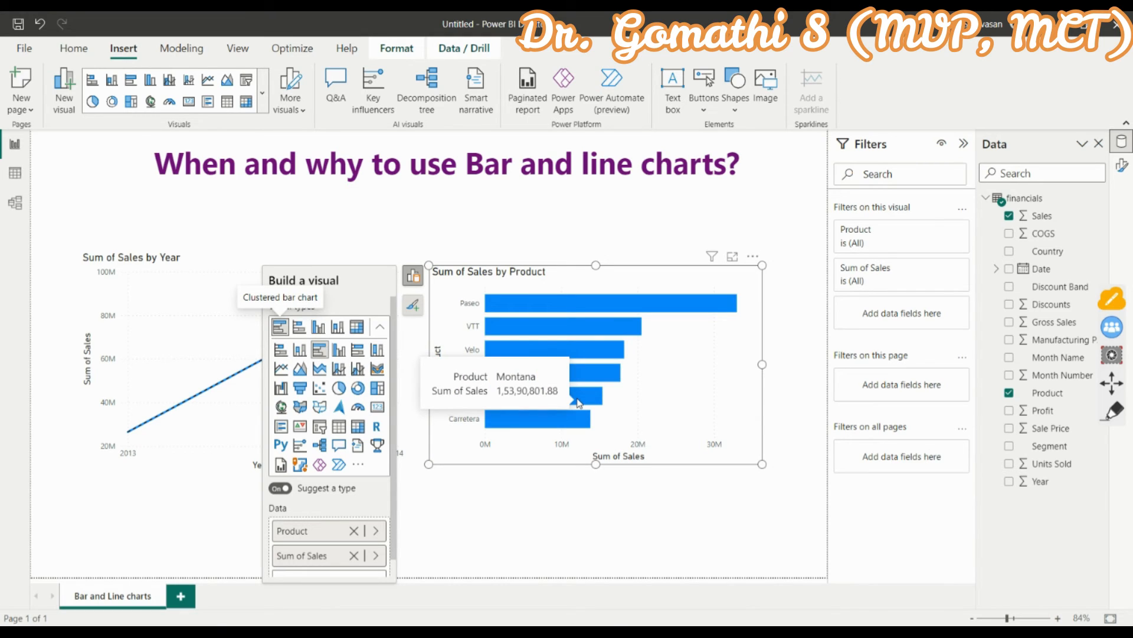
# Add Country to the Sales by Product bar chart, enlarge the chart, and align its top with the line chart.
pyautogui.click(1009, 253)
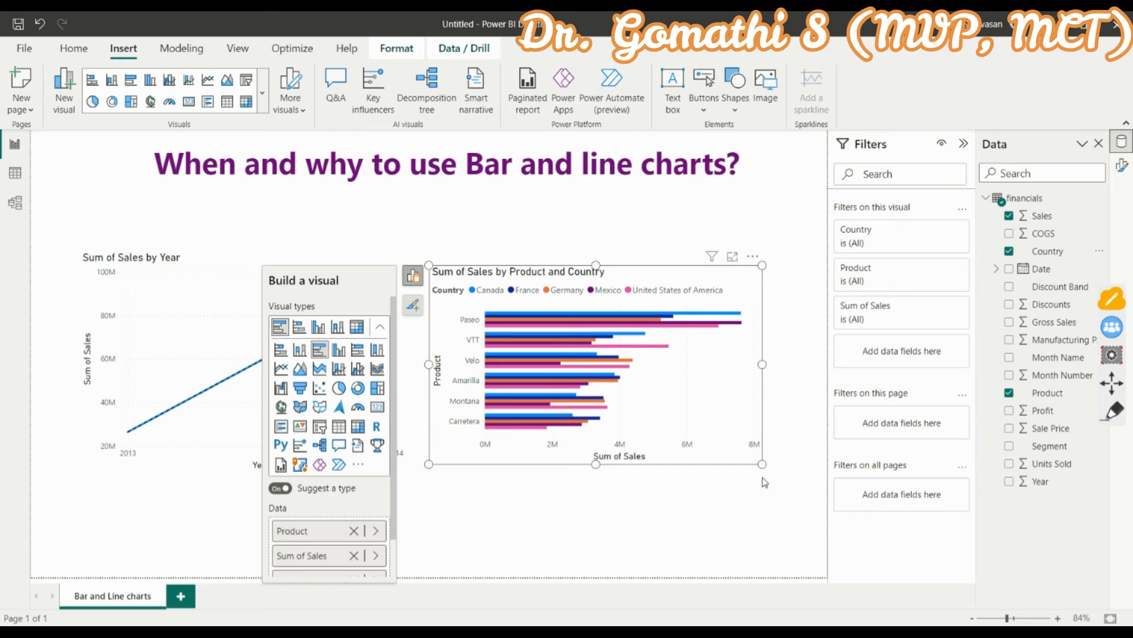
pyautogui.moveTo(761, 466); pyautogui.dragTo(789, 498)
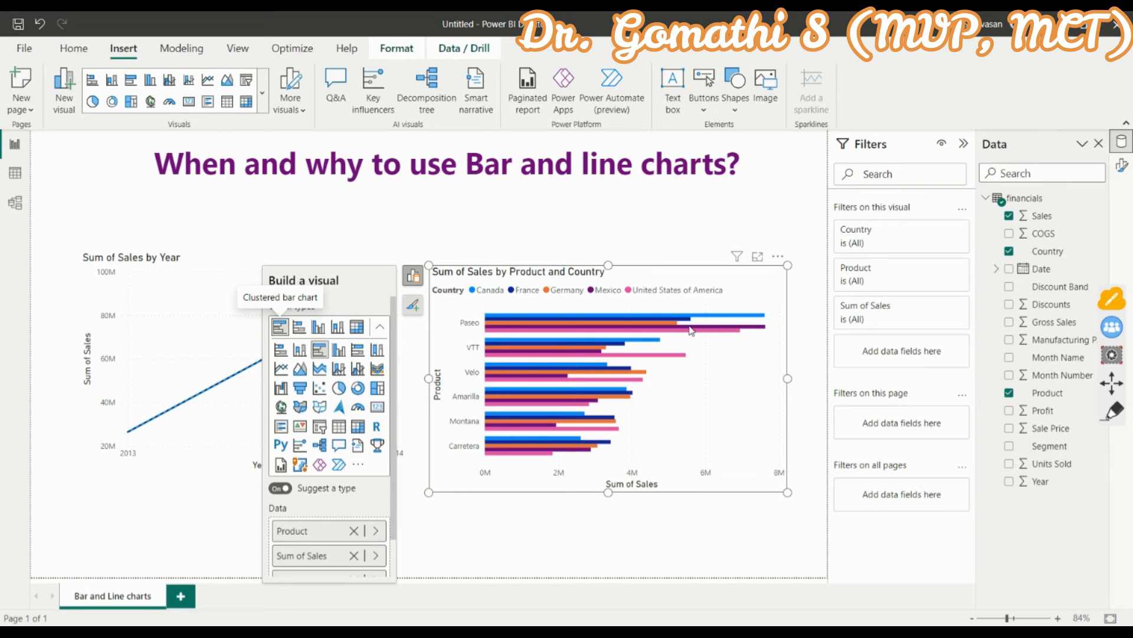
pyautogui.moveTo(693, 318)
pyautogui.moveTo(788, 492); pyautogui.dragTo(795, 532)
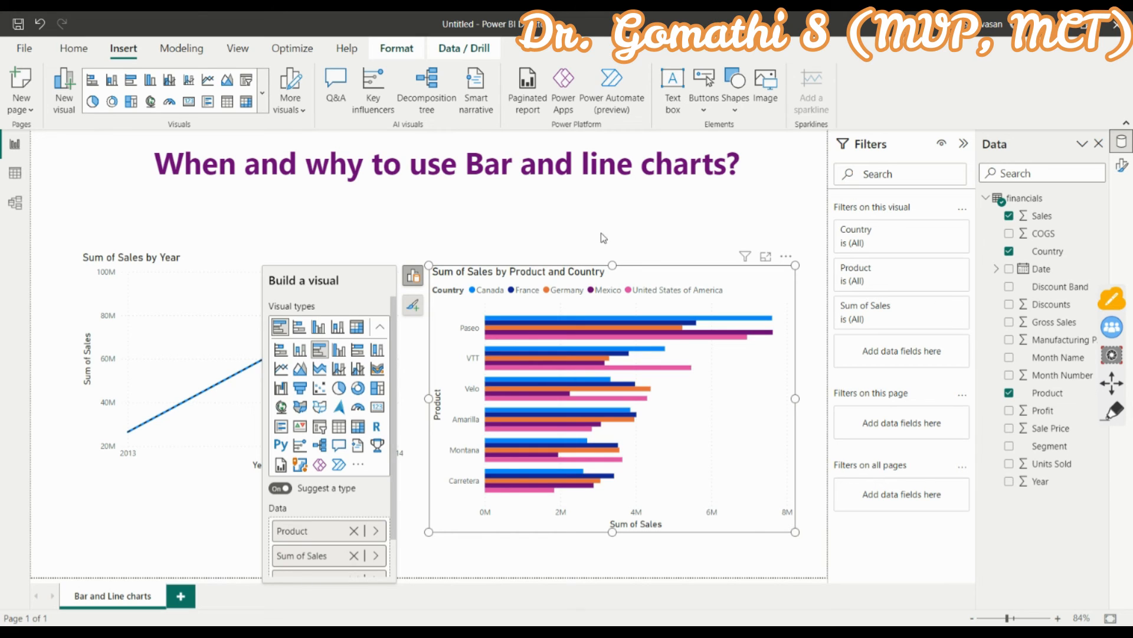
pyautogui.moveTo(664, 267); pyautogui.dragTo(669, 252)
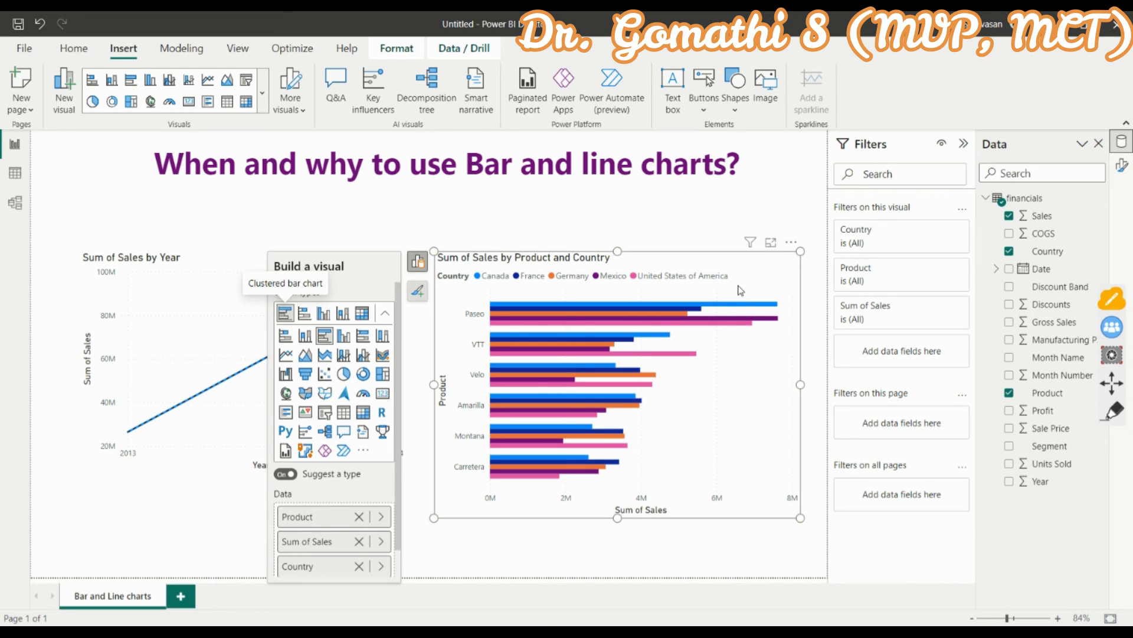
# Add Date to the Product and Country visual, expand United States of America, Canada and France, and extend the matrix to the page's lower edge.
pyautogui.click(1008, 269)
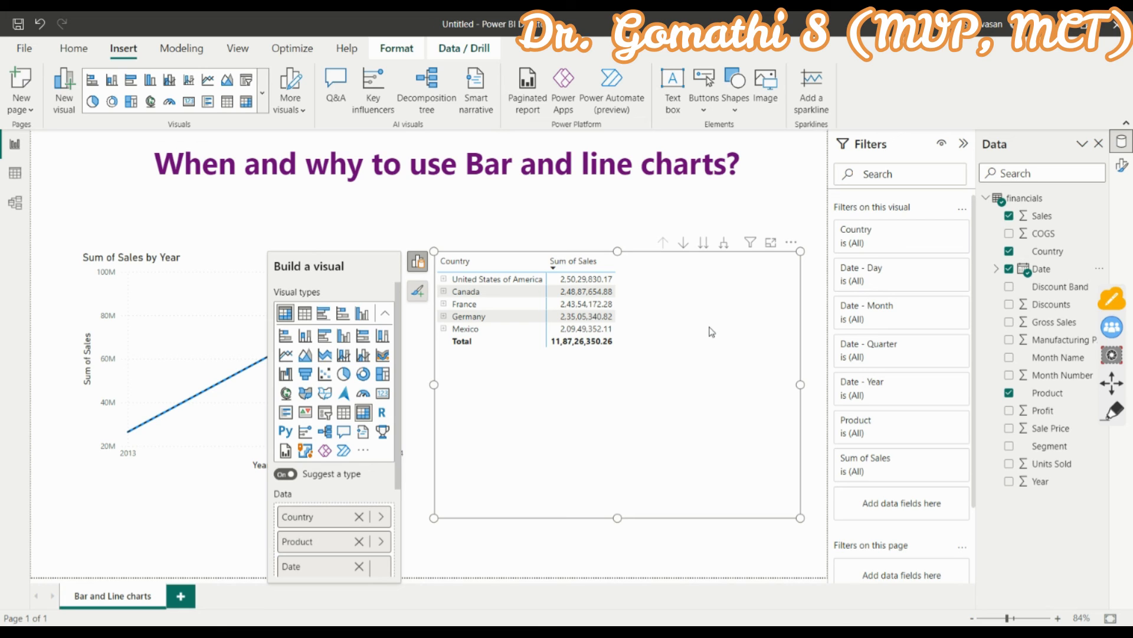
pyautogui.click(448, 278)
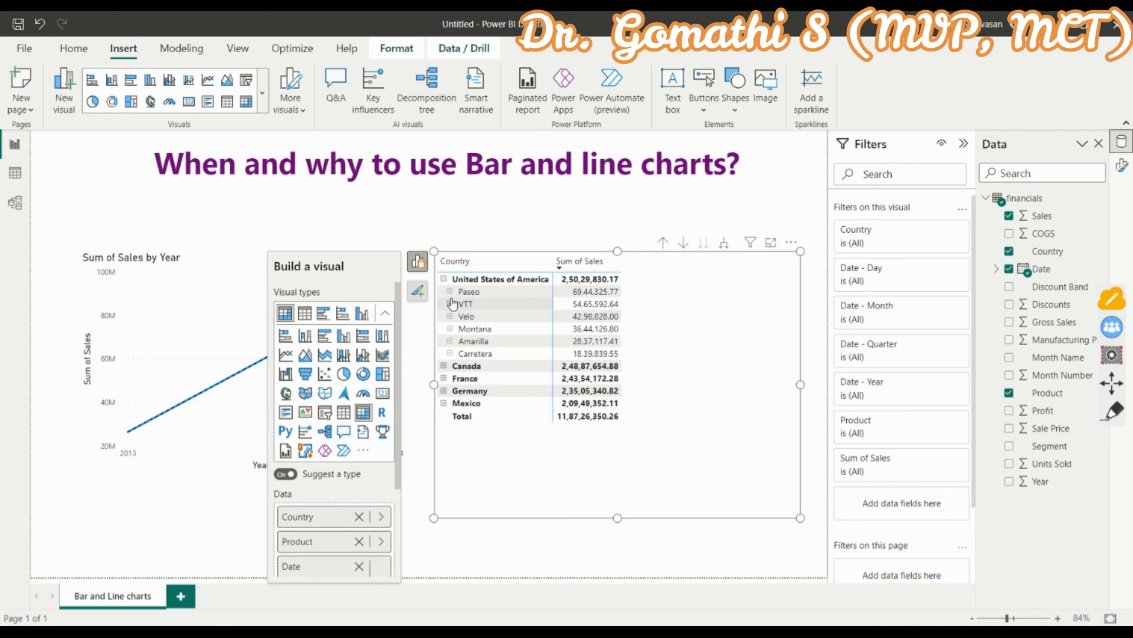
pyautogui.click(443, 365)
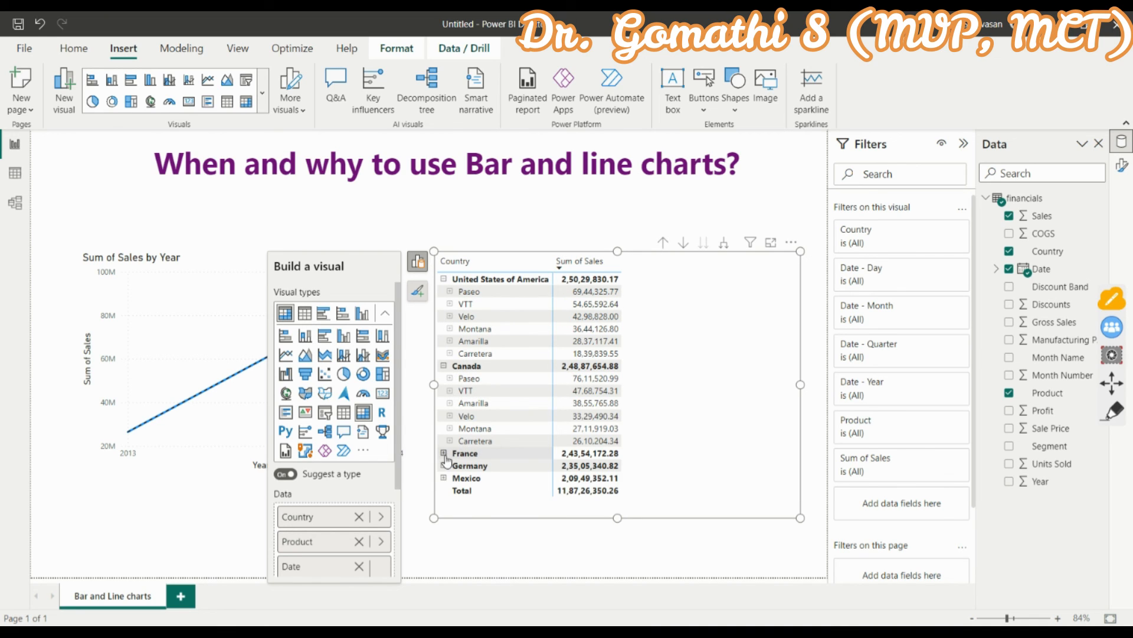
pyautogui.click(444, 452)
pyautogui.moveTo(617, 519); pyautogui.dragTo(618, 576)
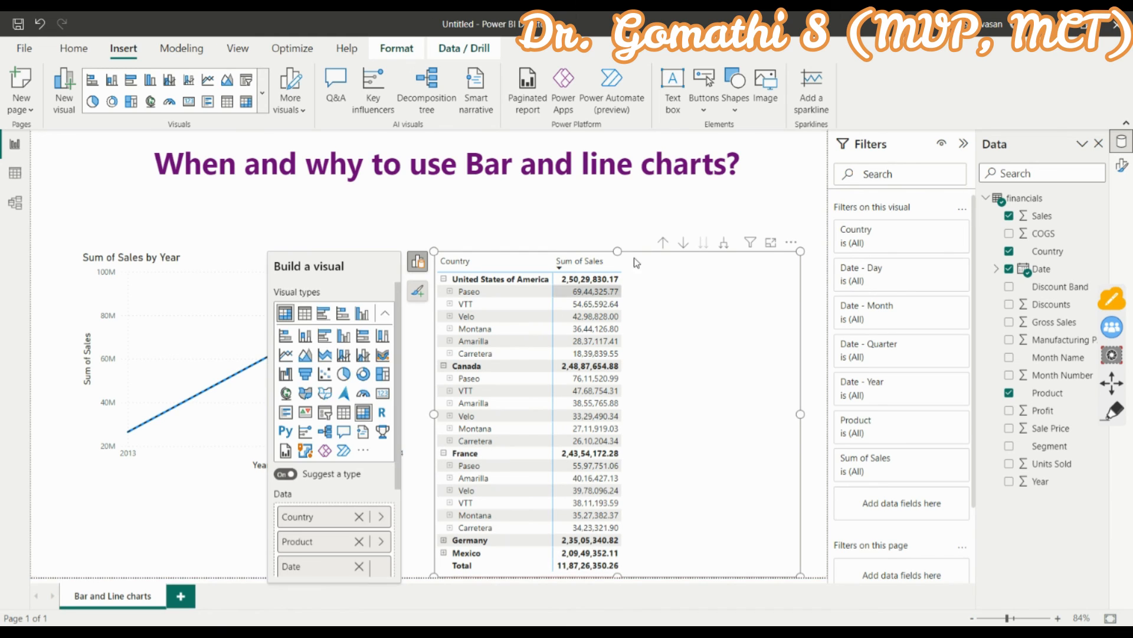